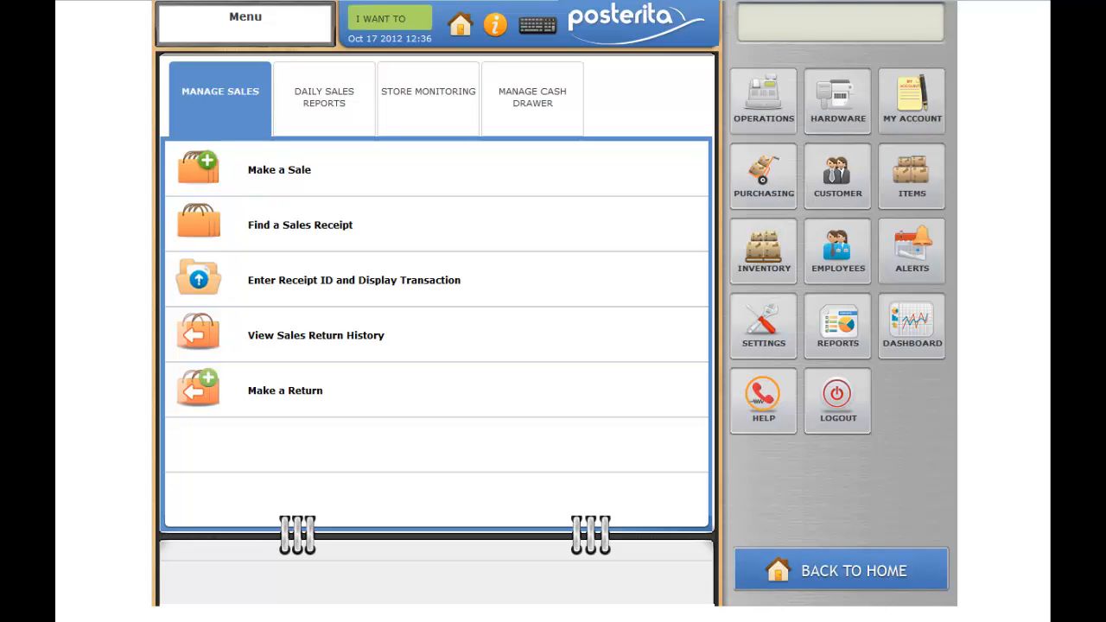
Display the list of existing stores in the settings using a viewing template.
left_click(767, 337)
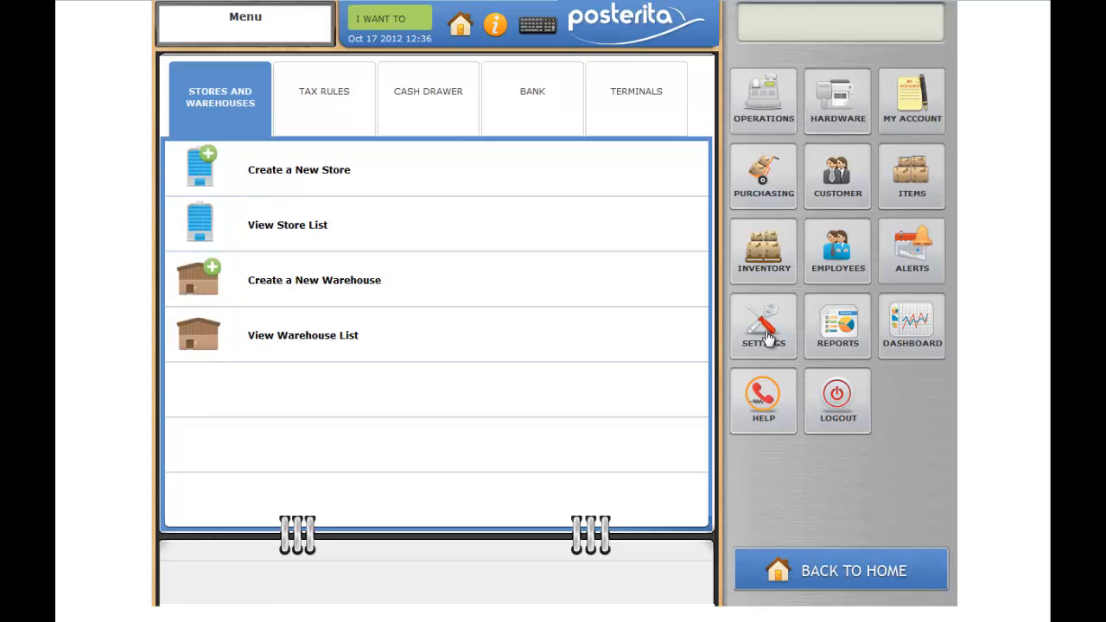
left_click(257, 227)
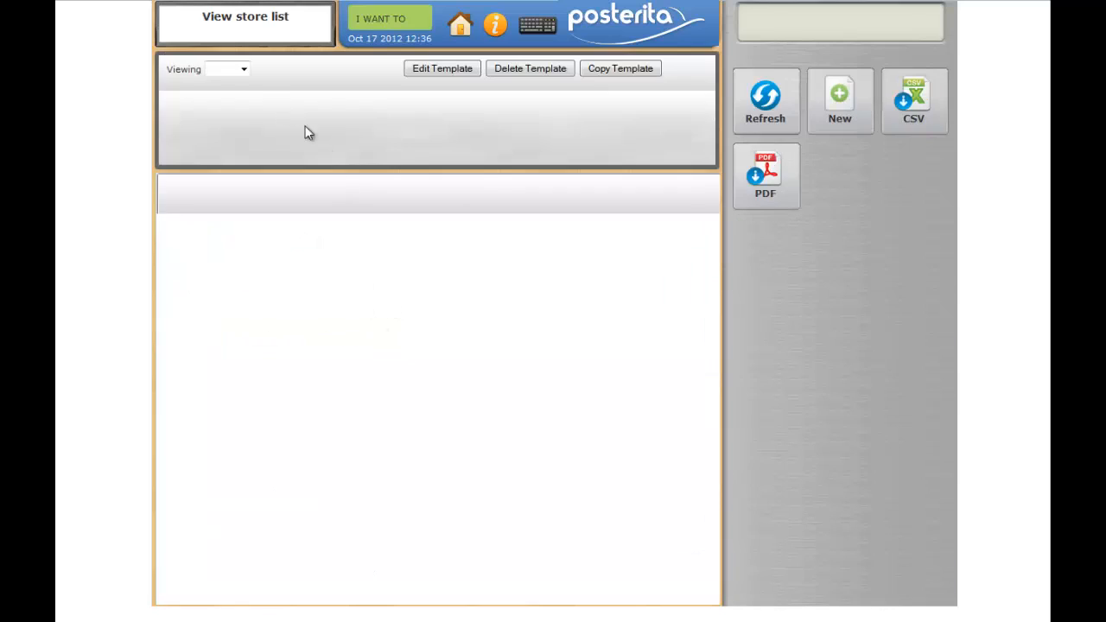
left_click(244, 69)
left_click(226, 96)
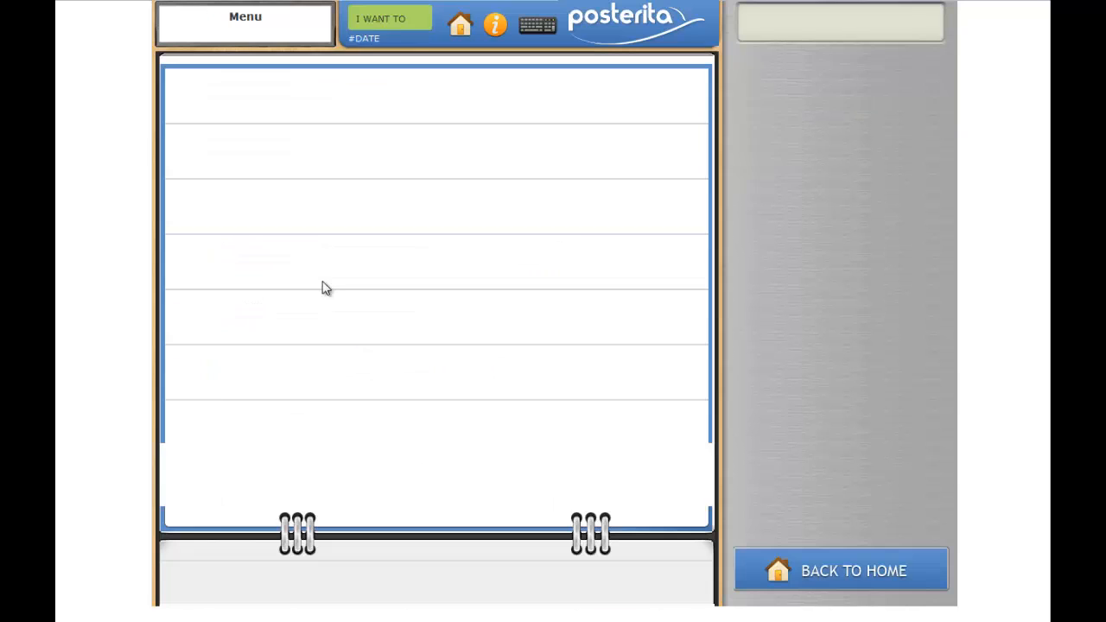
Create and save a new store named Austin South with its state set to TX.
left_click(759, 318)
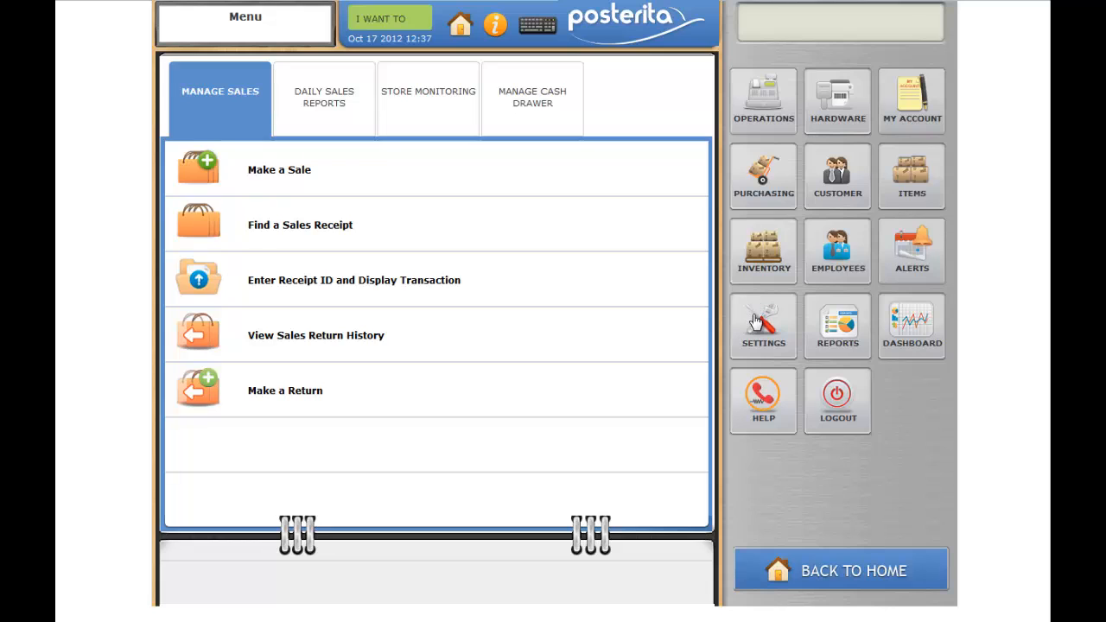
left_click(295, 180)
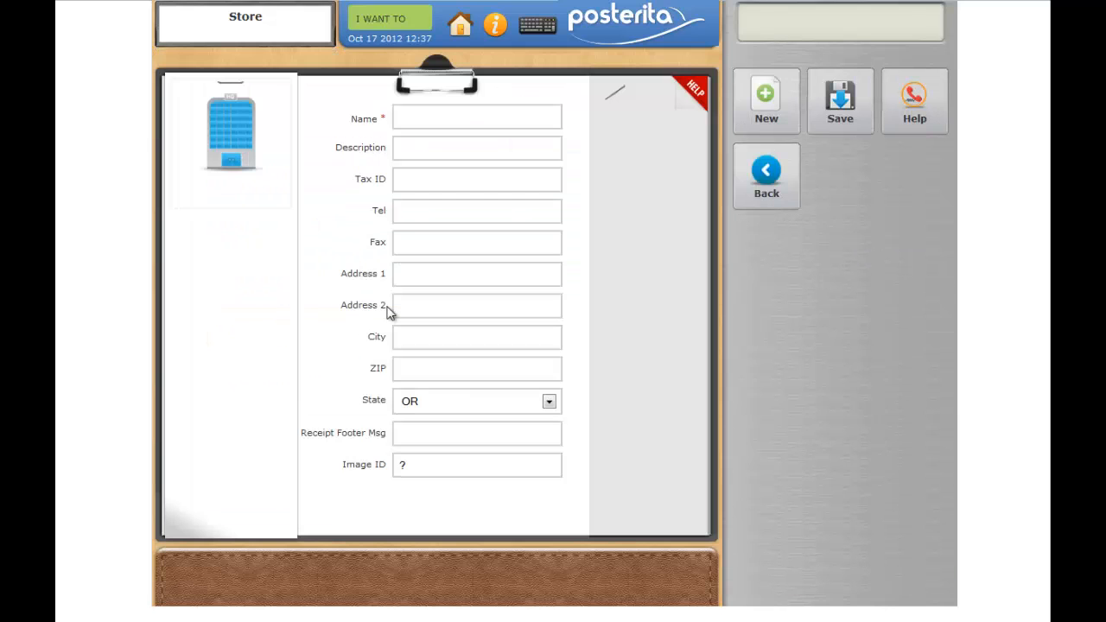
left_click(430, 119)
type("Austin South")
left_click(549, 402)
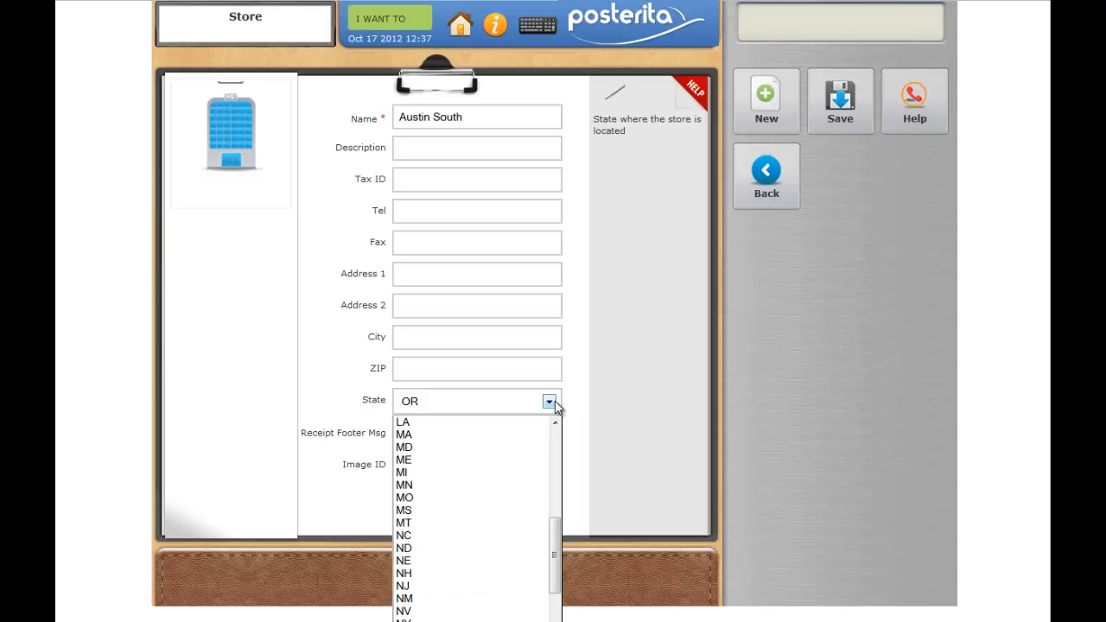
scroll(519, 610, "down", 4)
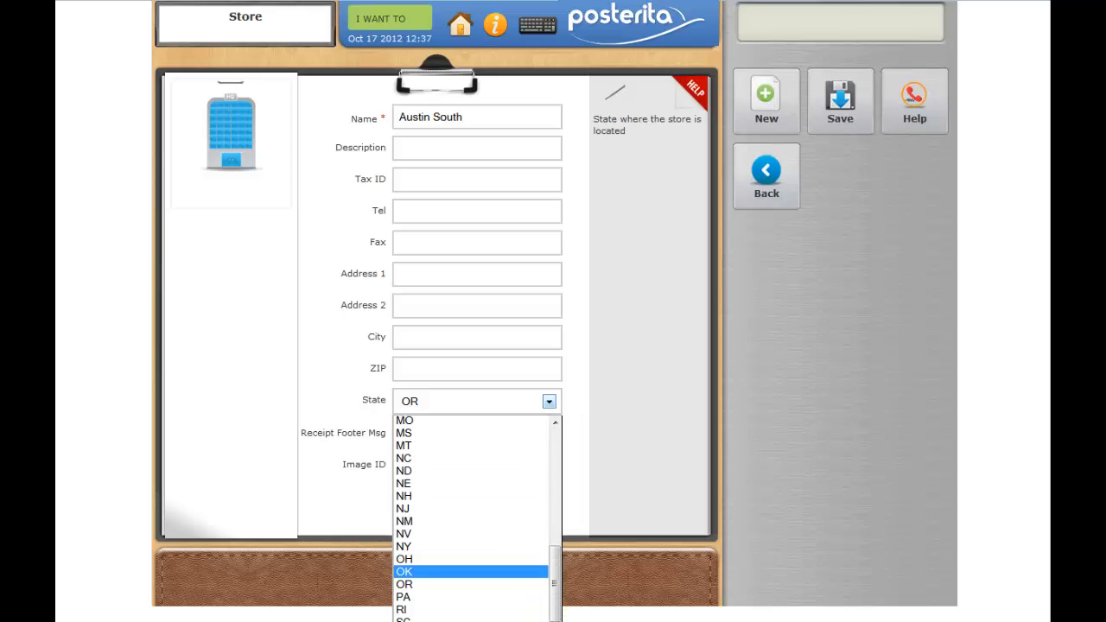
scroll(471, 596, "down", 1)
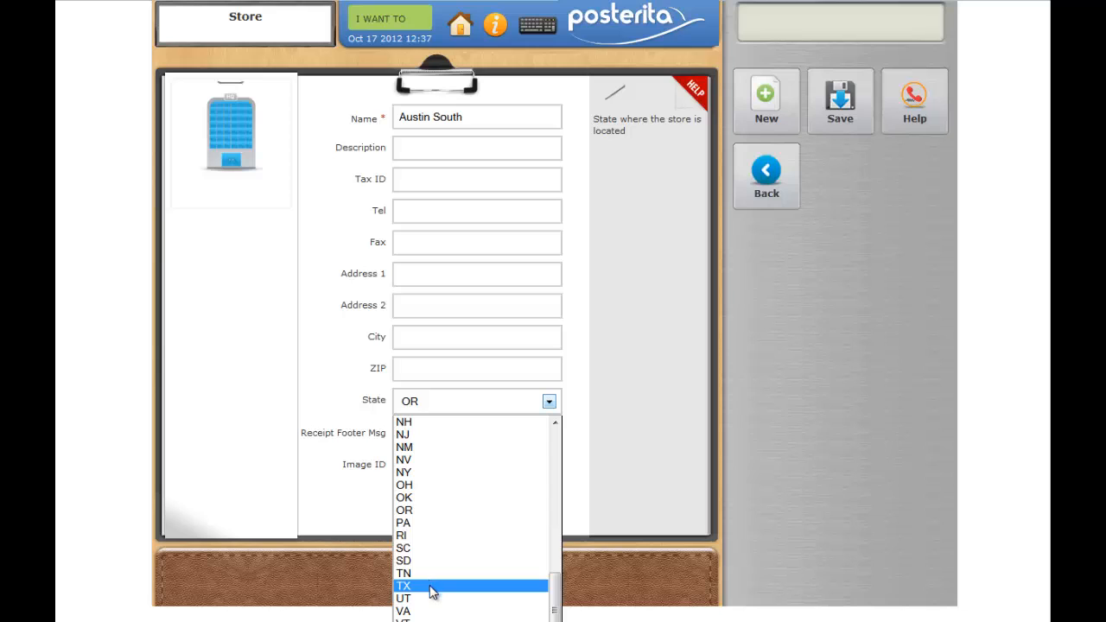
left_click(429, 587)
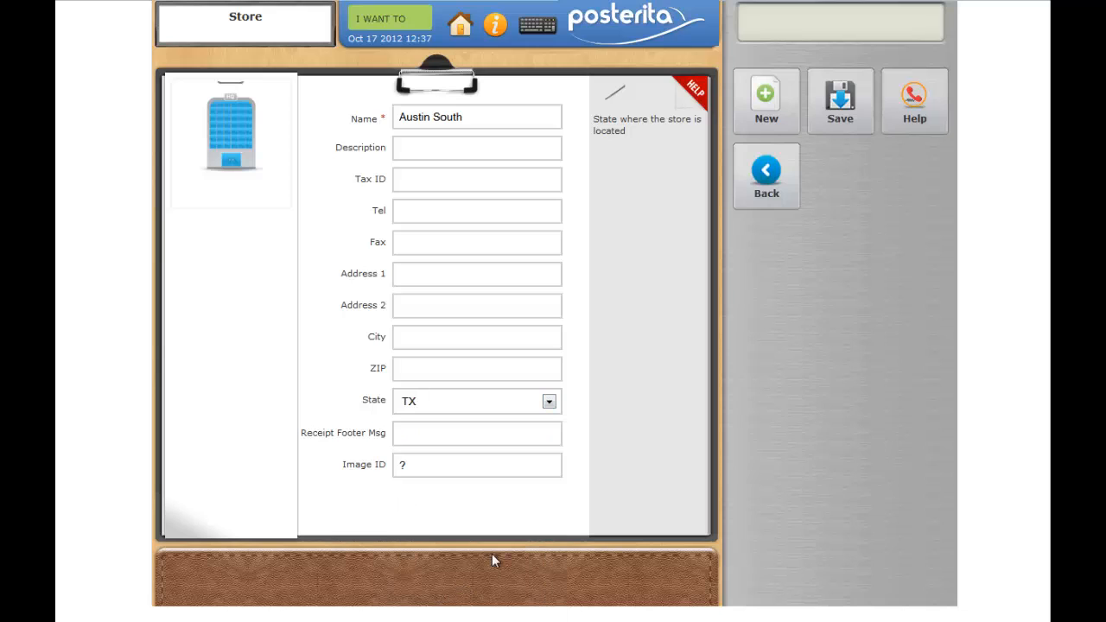
left_click(840, 111)
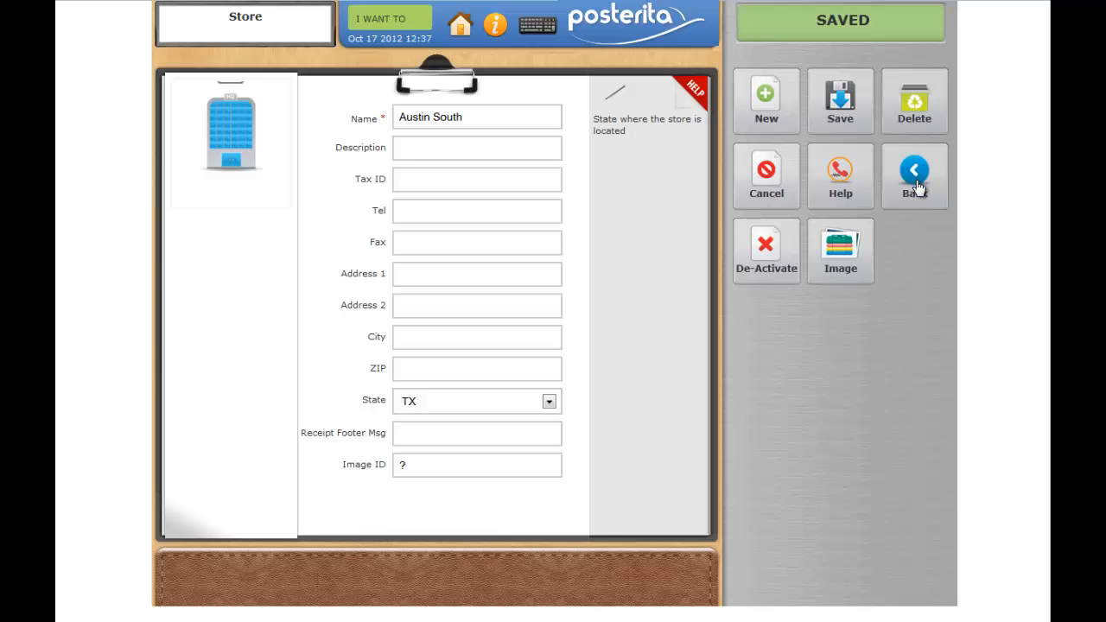
left_click(918, 188)
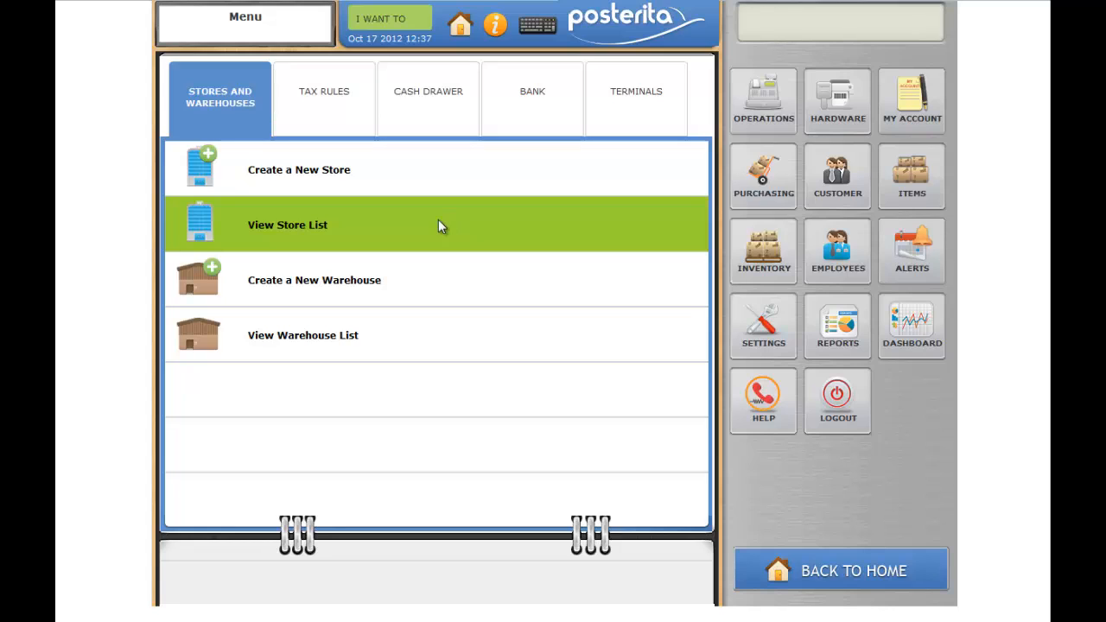
Set the float amount of the Austin South CashBook cash drawer to 200.00 and save it.
left_click(438, 93)
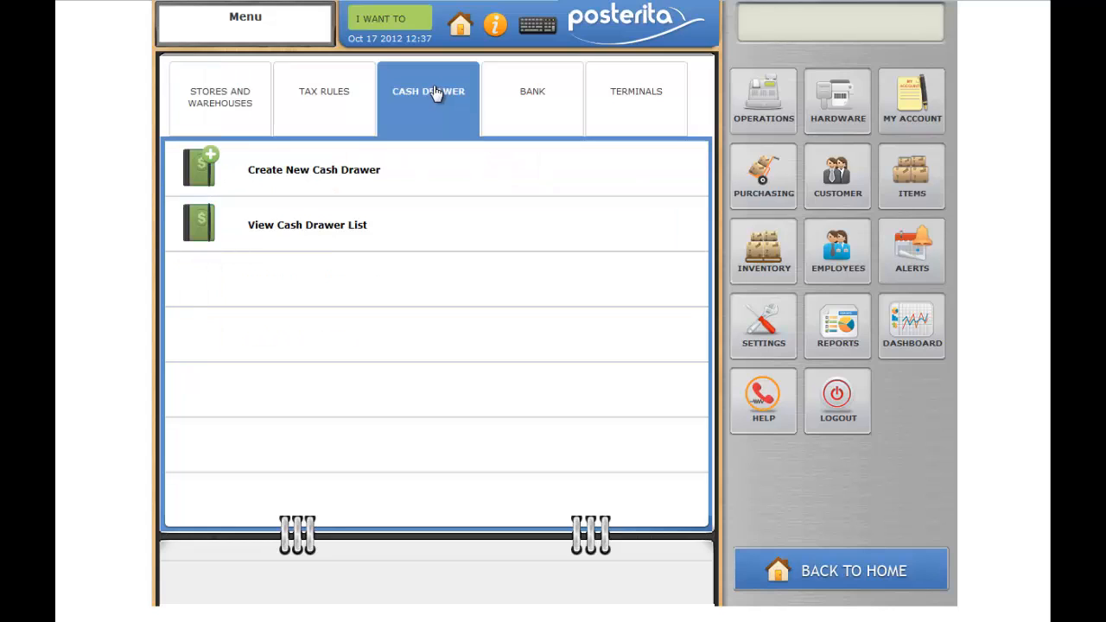
left_click(294, 229)
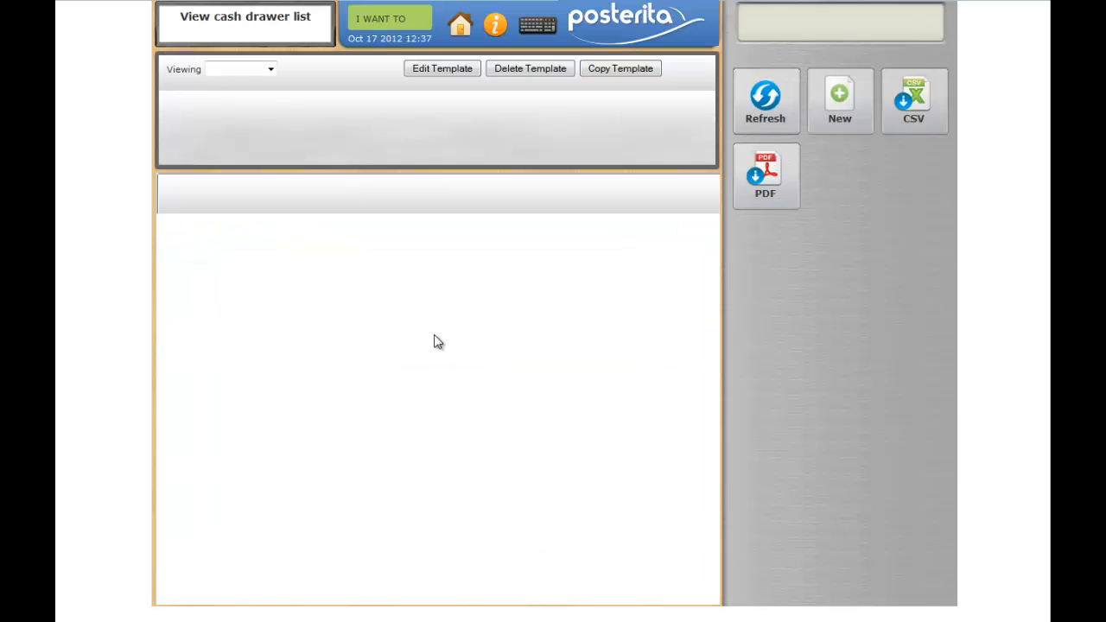
left_click(271, 71)
left_click(264, 94)
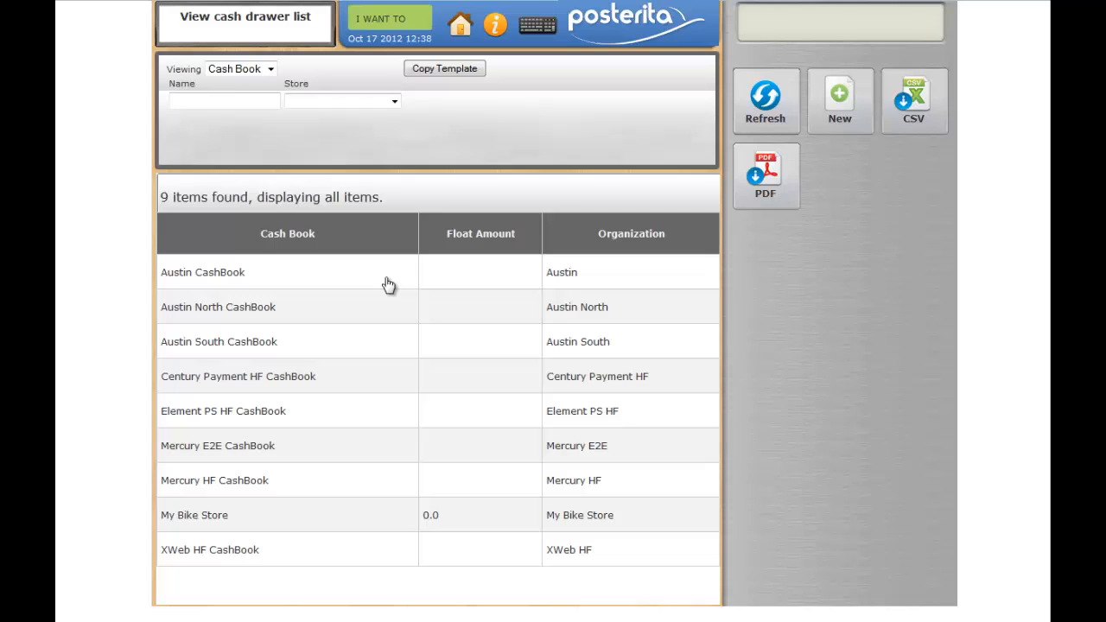
left_click(191, 354)
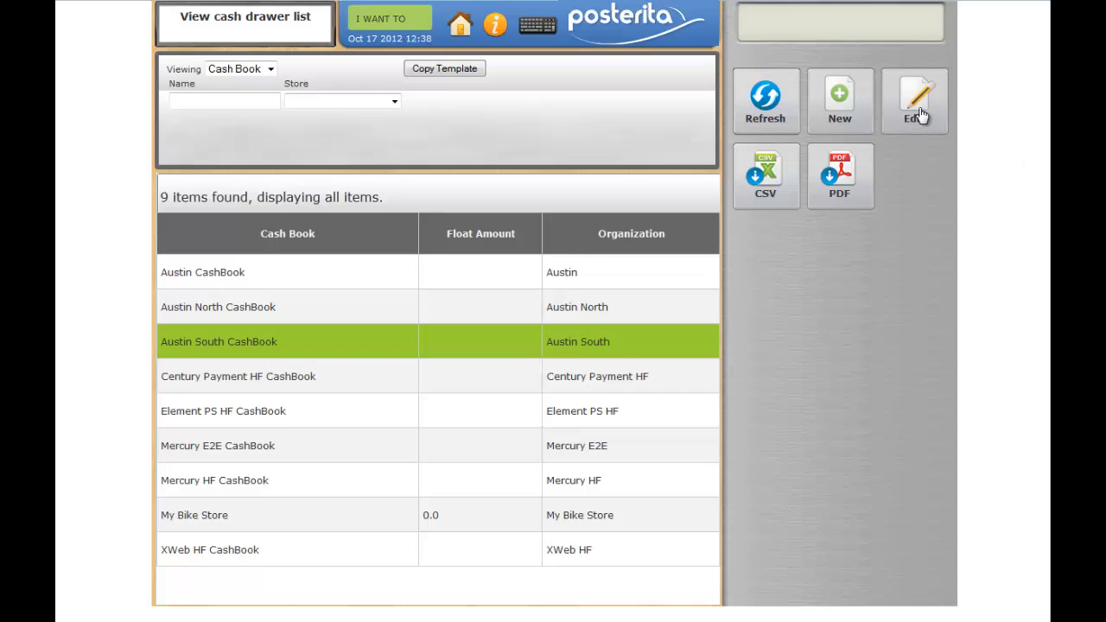
left_click(891, 140)
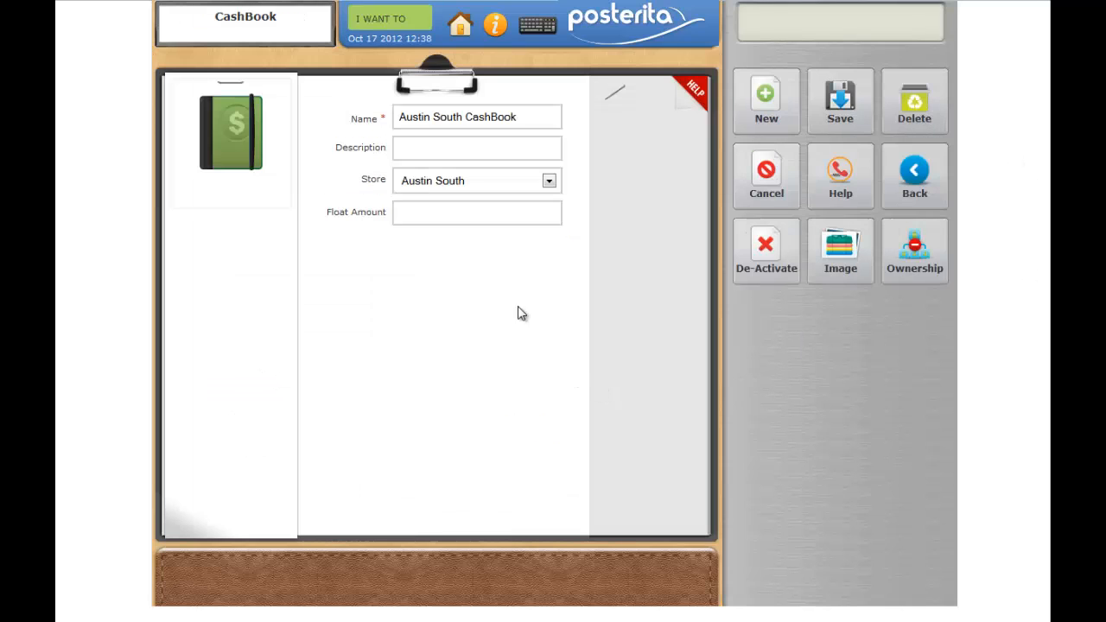
left_click(485, 215)
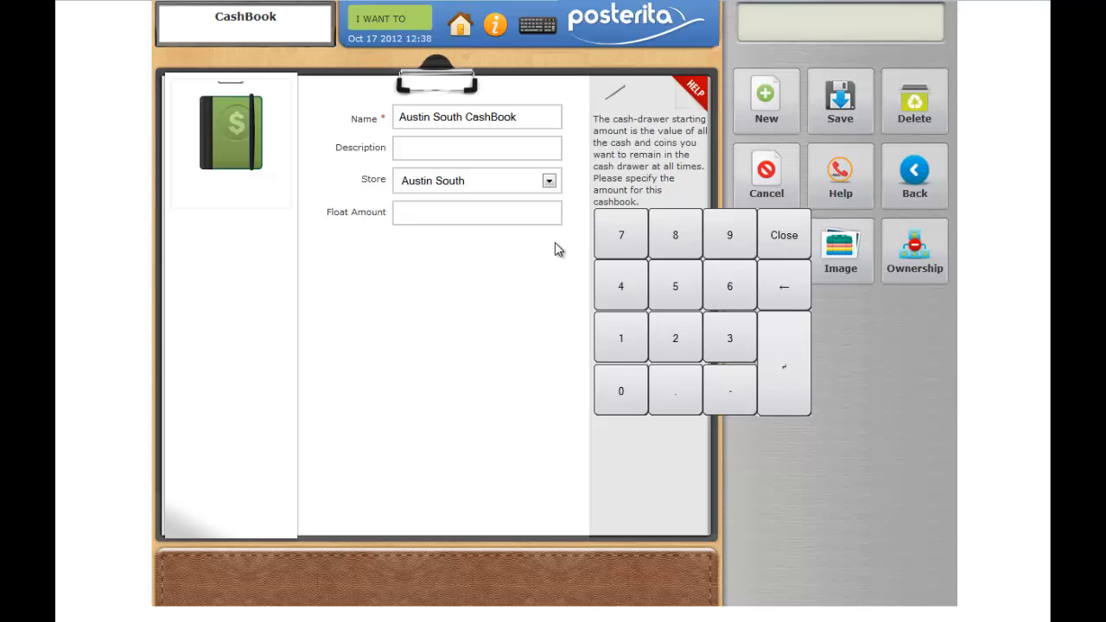
type("200.00")
left_click(840, 99)
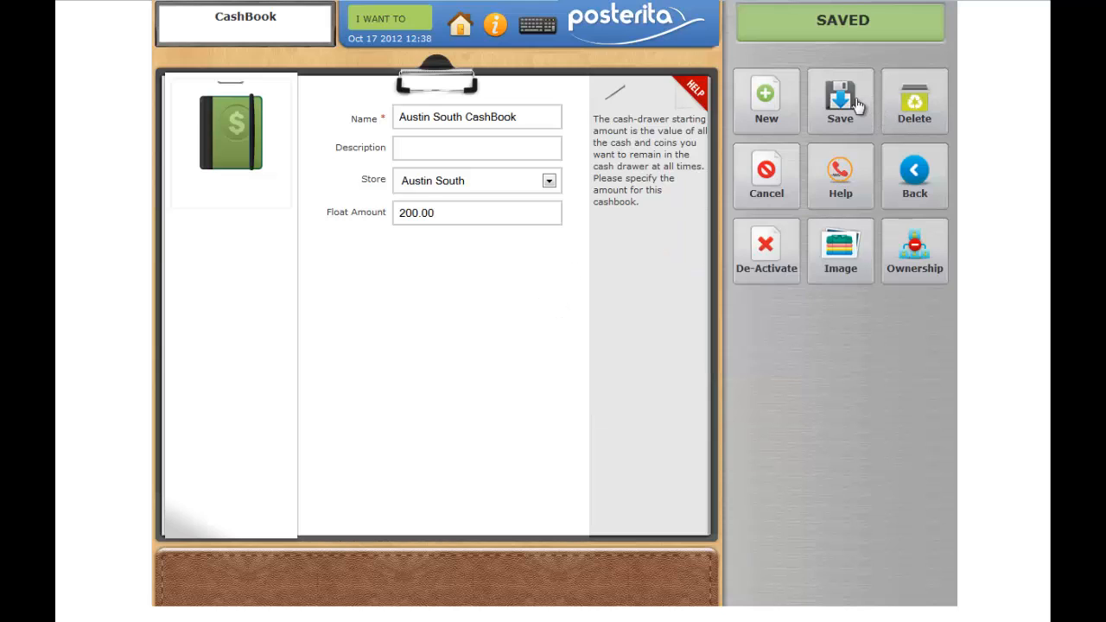
left_click(919, 177)
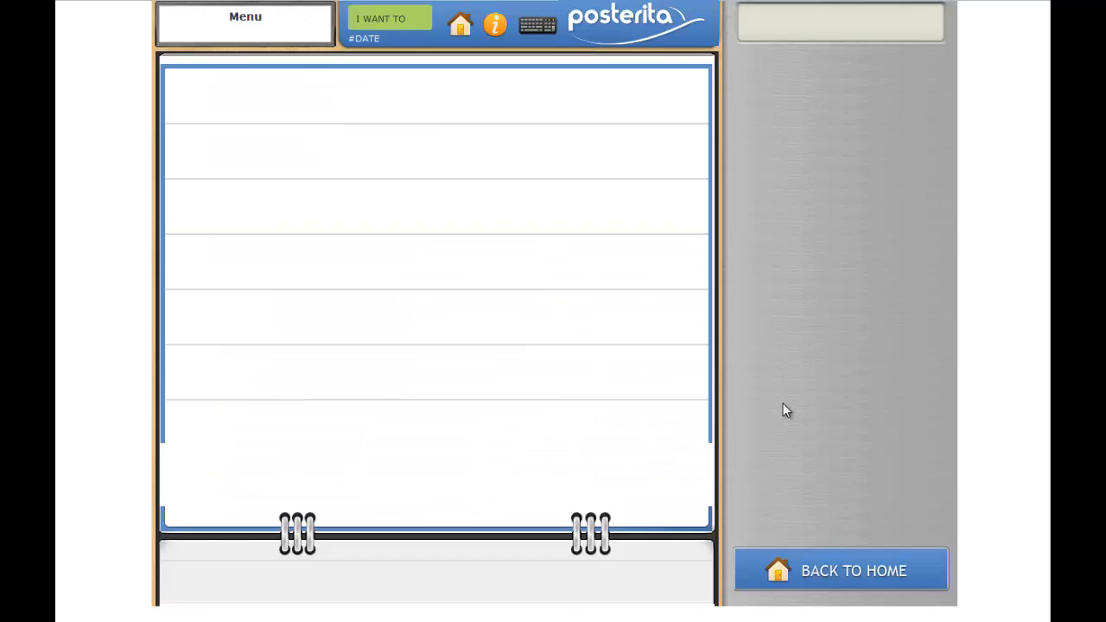
Display the list of POS terminals with the Terminal template to check the one for Austin South.
left_click(775, 336)
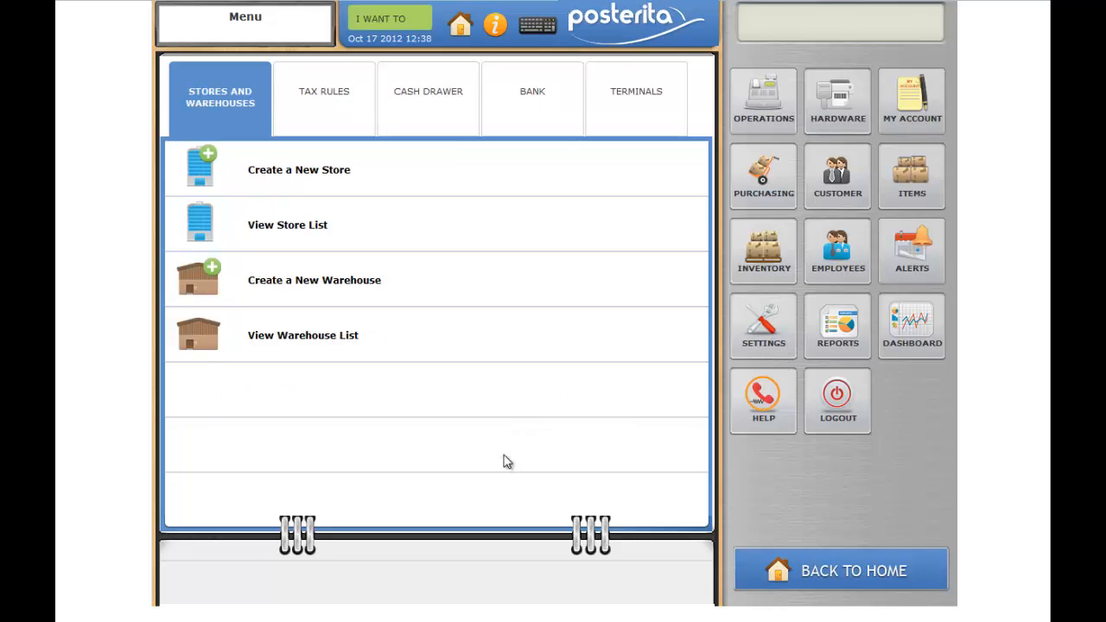
left_click(639, 95)
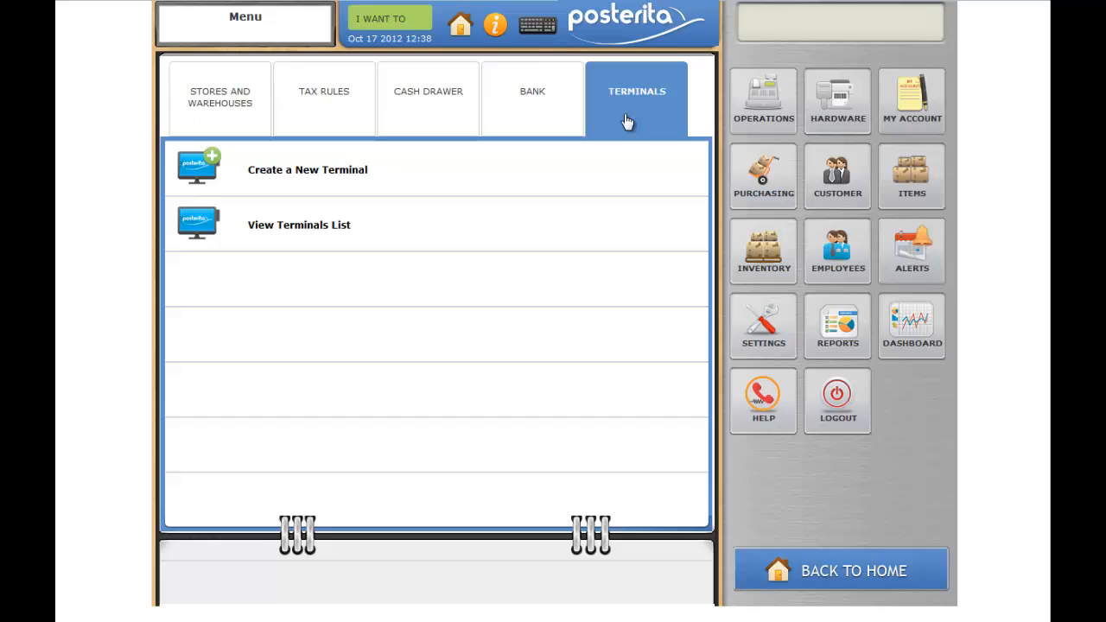
left_click(335, 229)
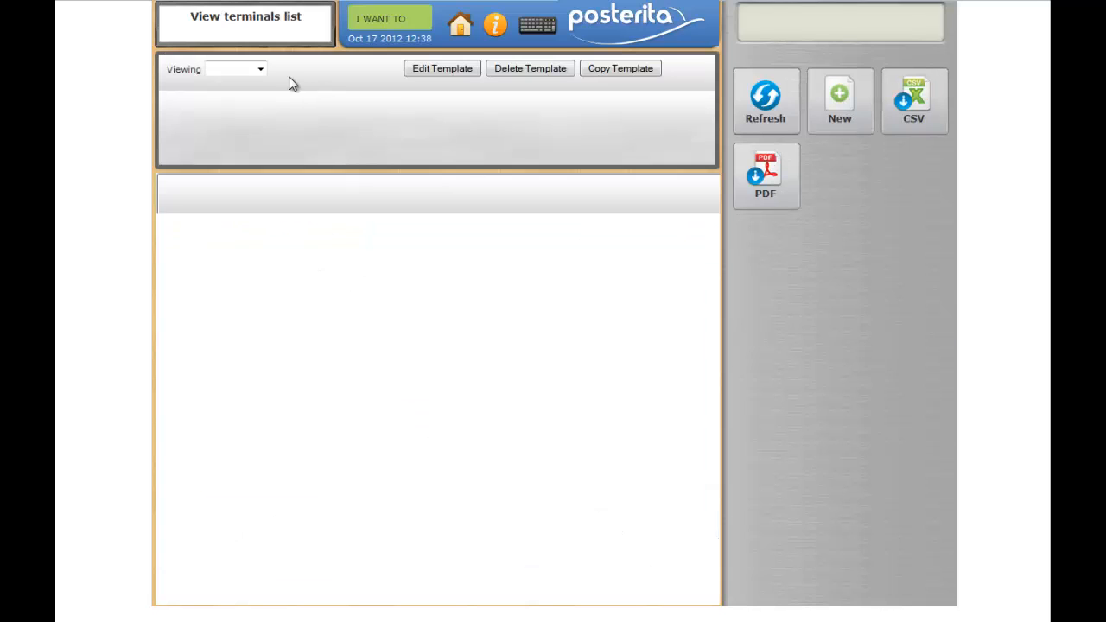
left_click(259, 69)
left_click(259, 94)
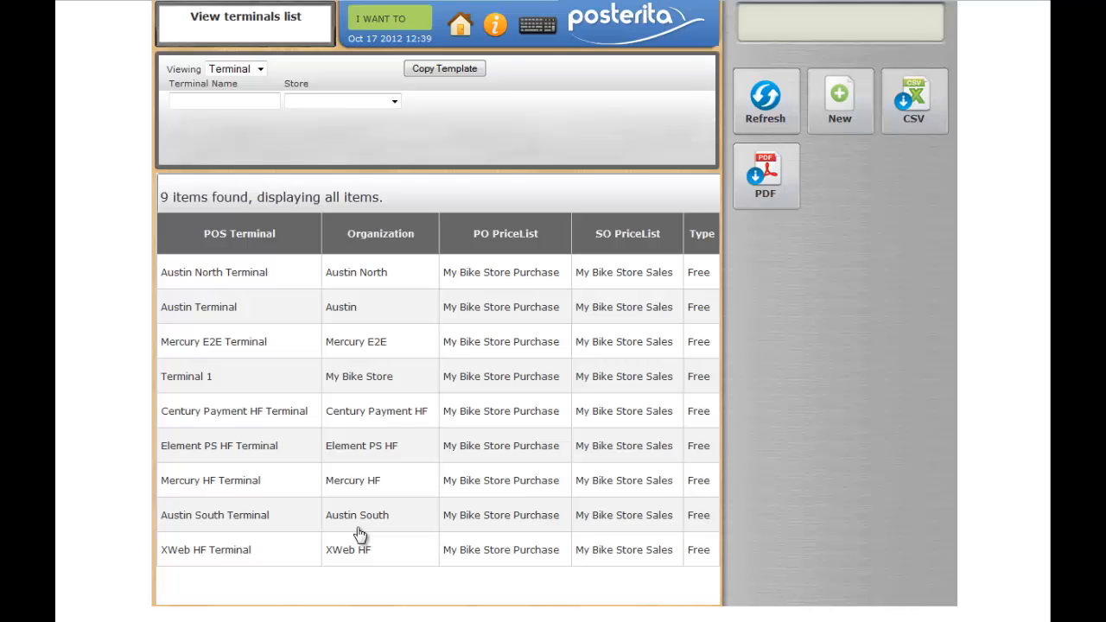
left_click(470, 32)
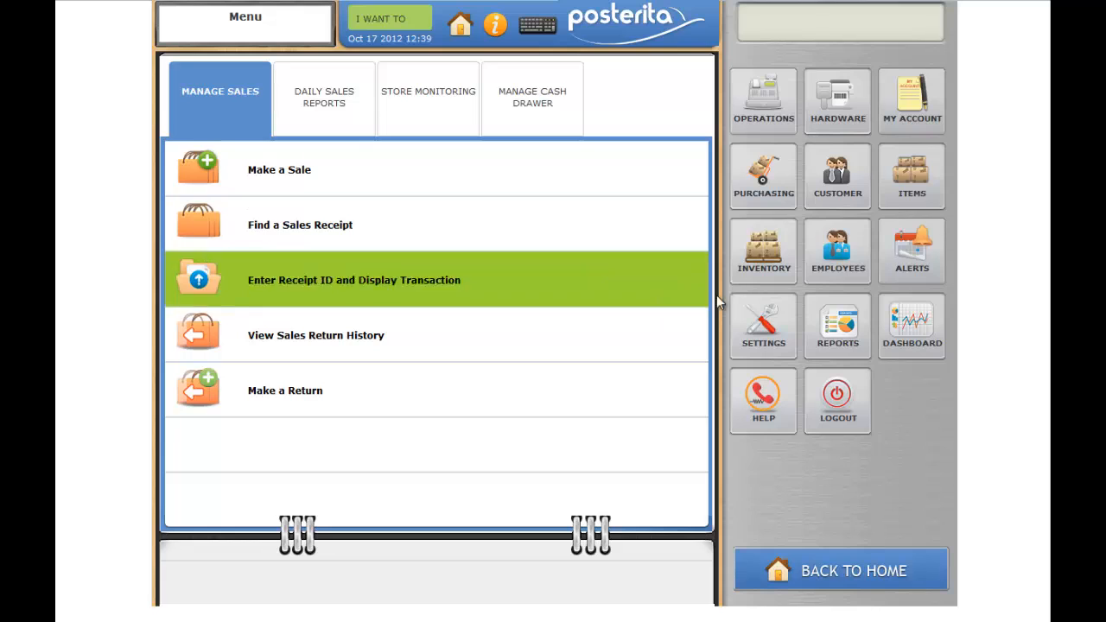
Start a new POS terminal named Austin South T2 and assign it to the Austin South store.
left_click(765, 337)
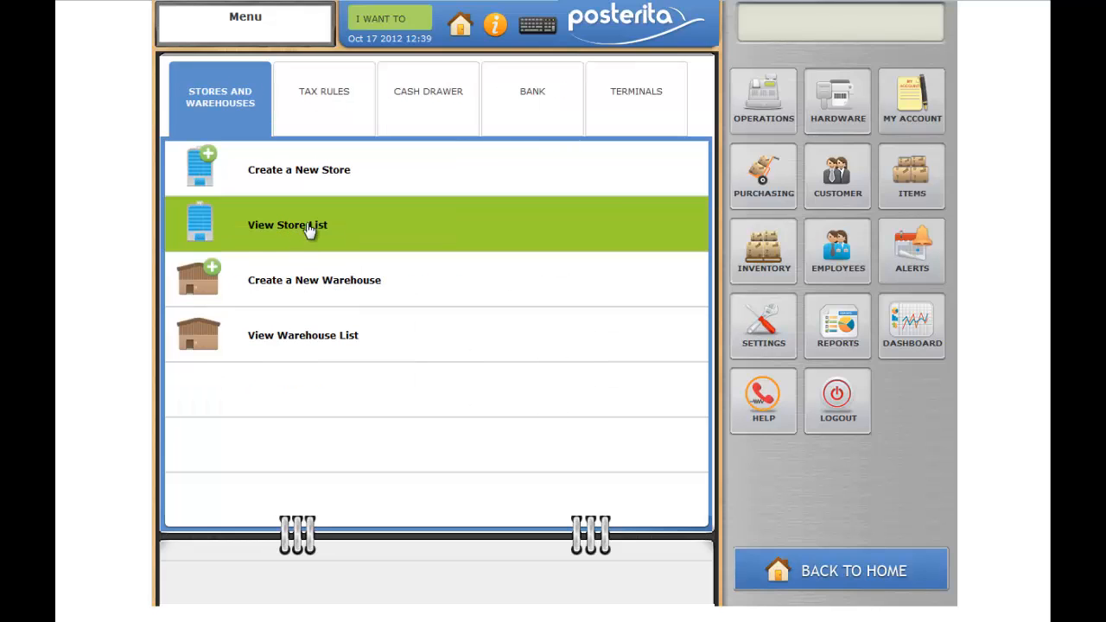
left_click(627, 103)
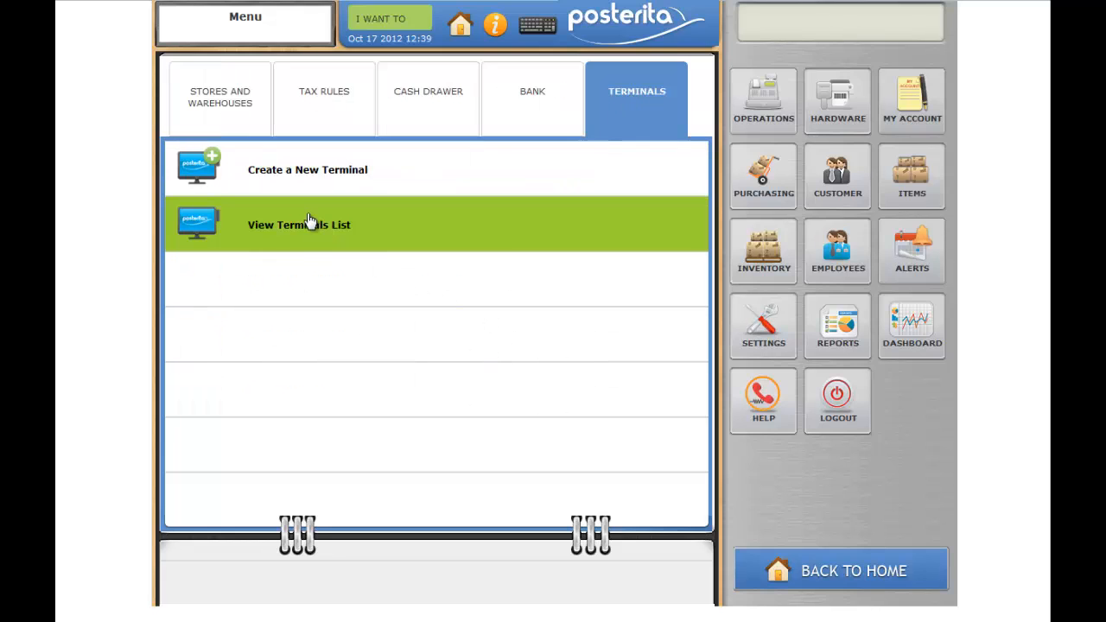
left_click(289, 174)
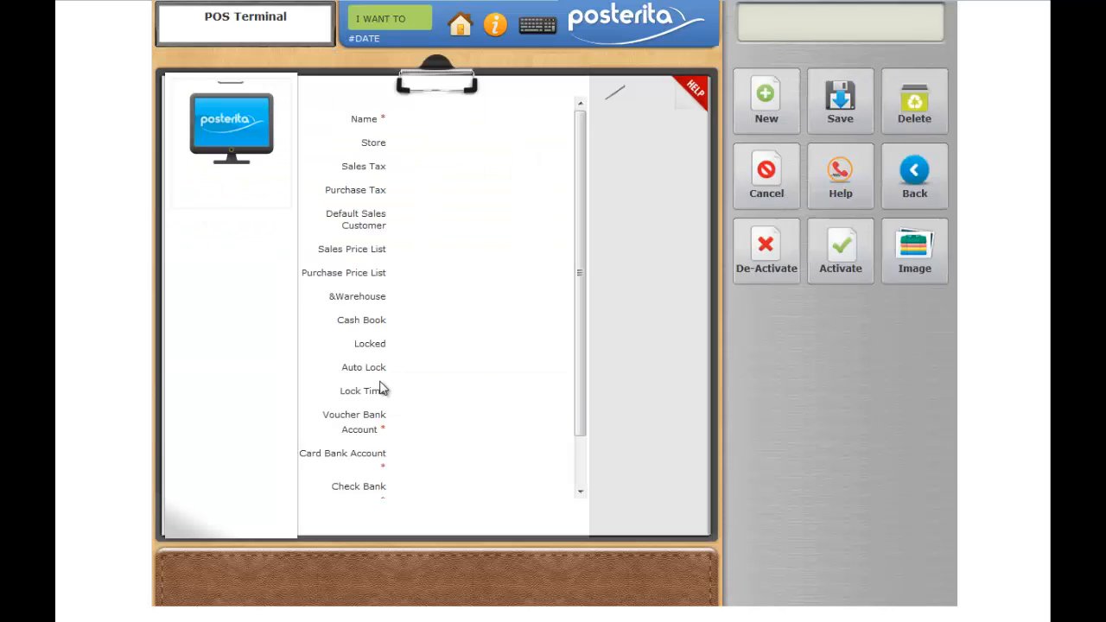
left_click(447, 116)
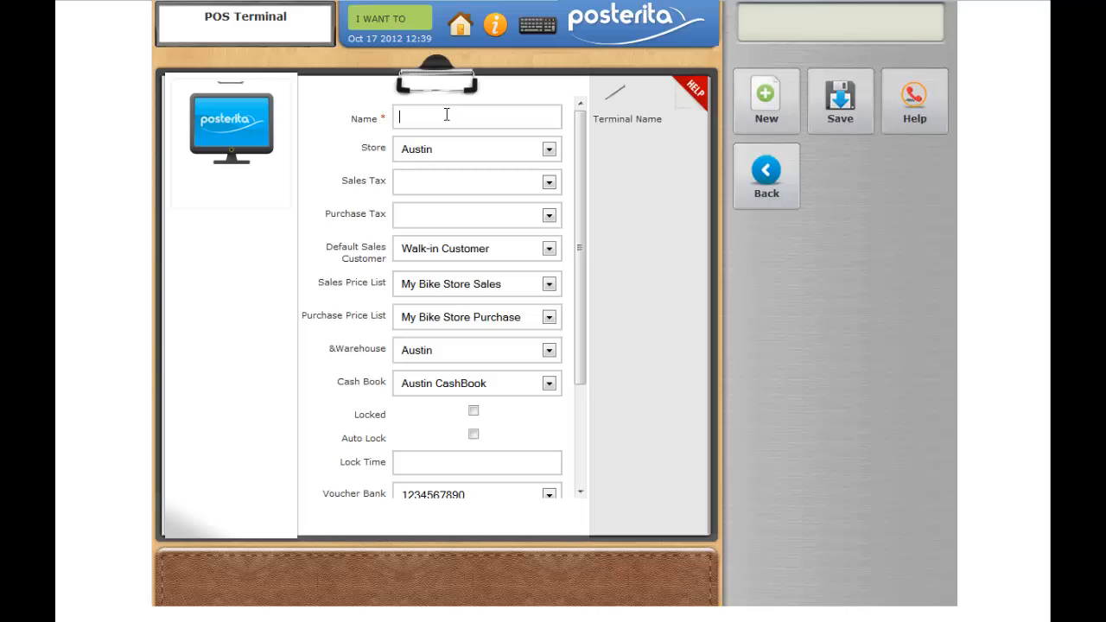
type("Austin South T2")
left_click(549, 150)
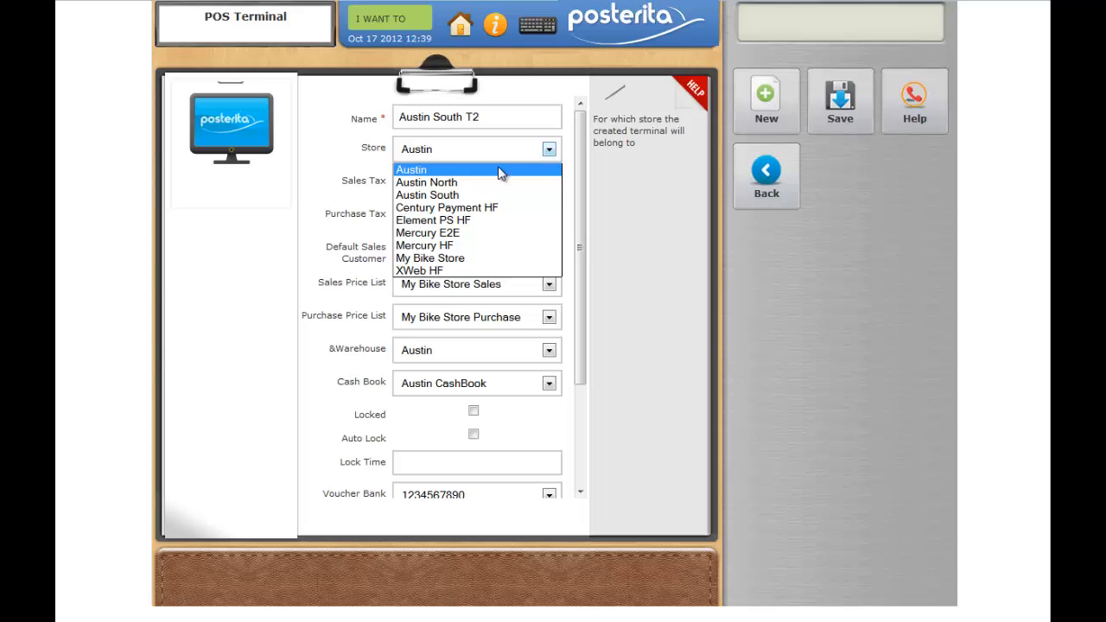
left_click(443, 195)
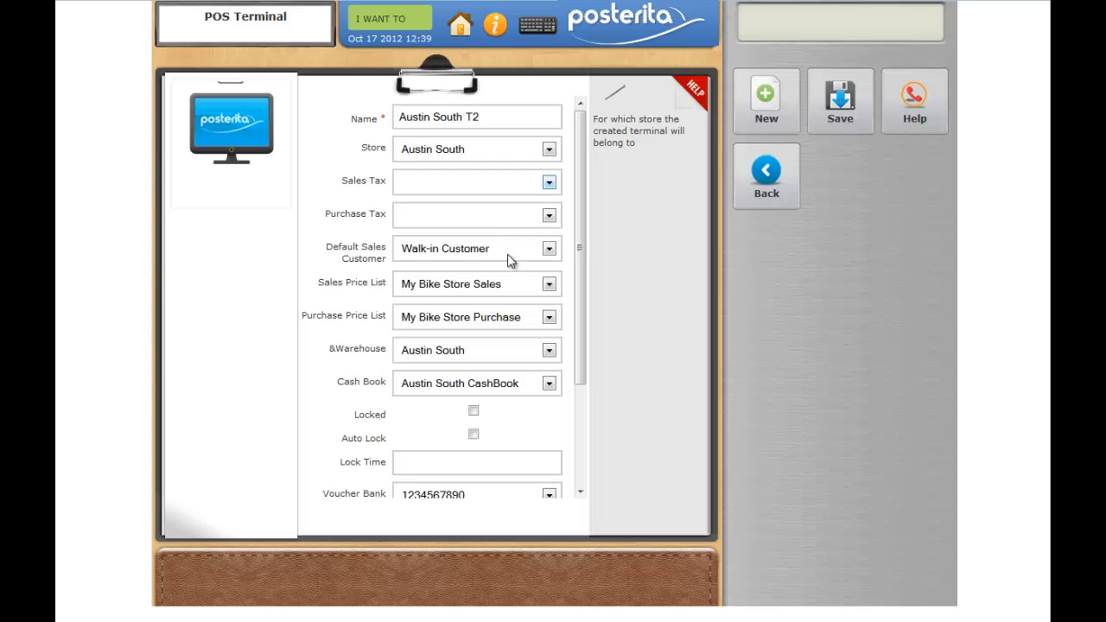
Keep Walk-in Customer, the Austin South warehouse and the Austin South CashBook for the new terminal, and save it.
left_click(549, 249)
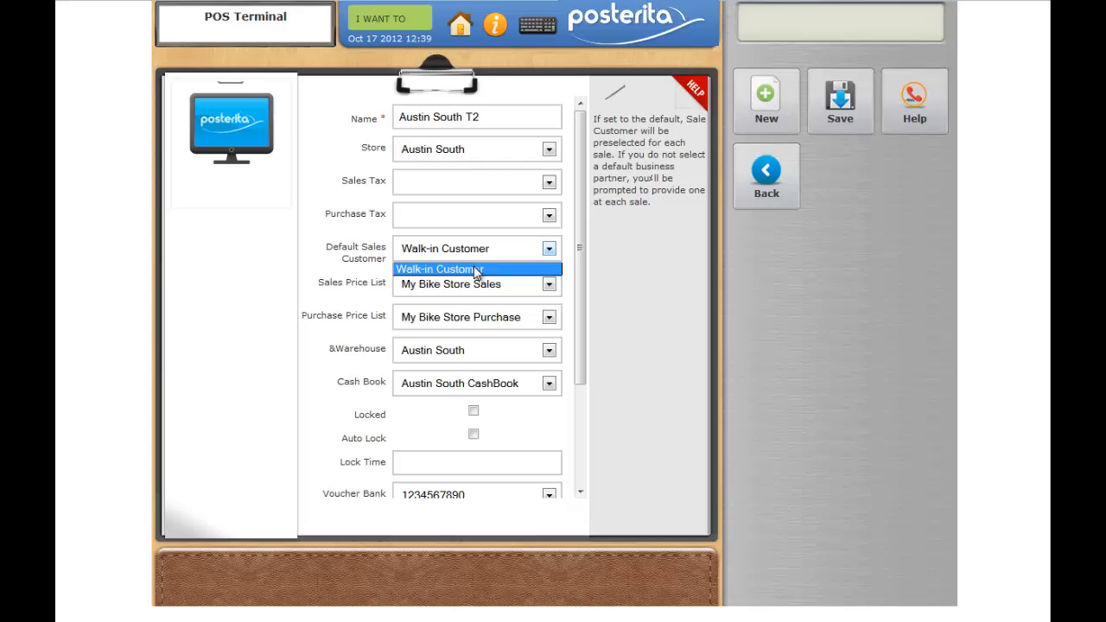
left_click(558, 249)
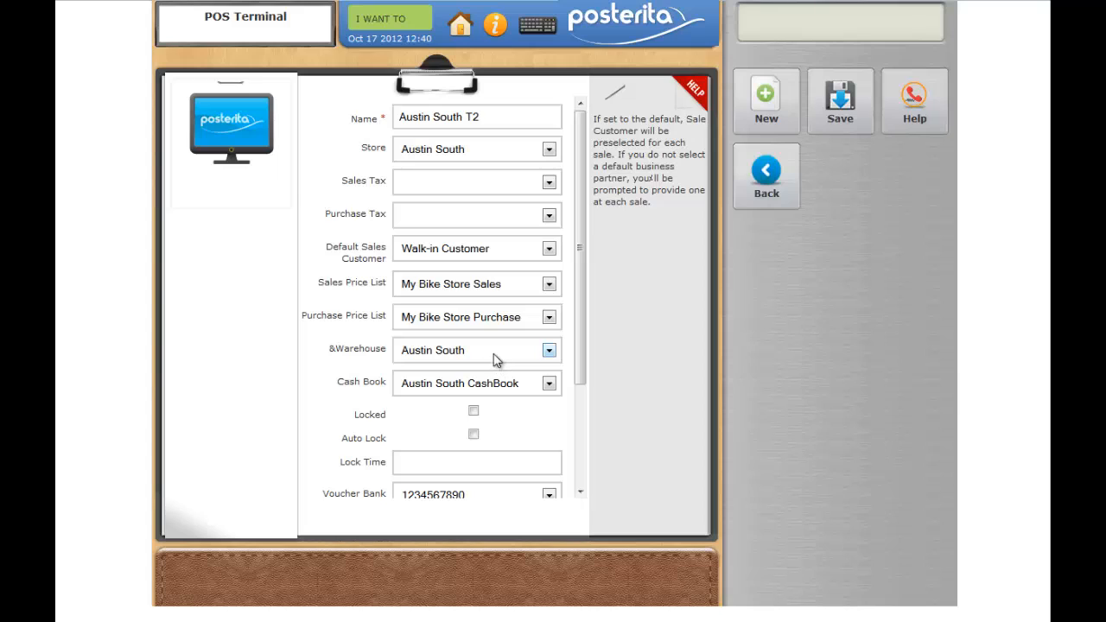
left_click(548, 351)
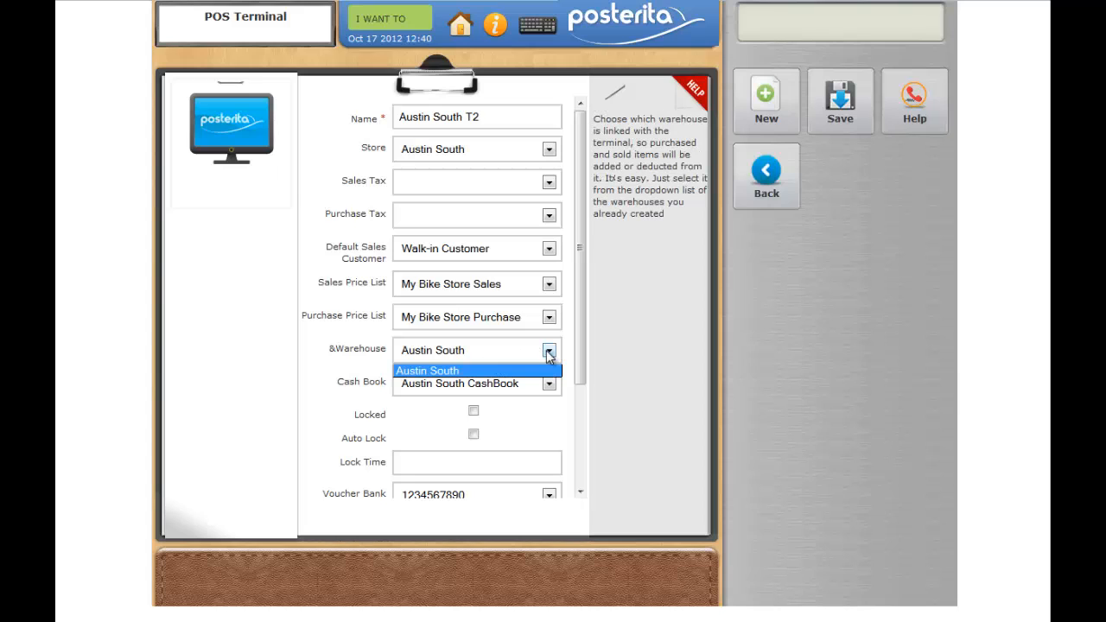
left_click(549, 353)
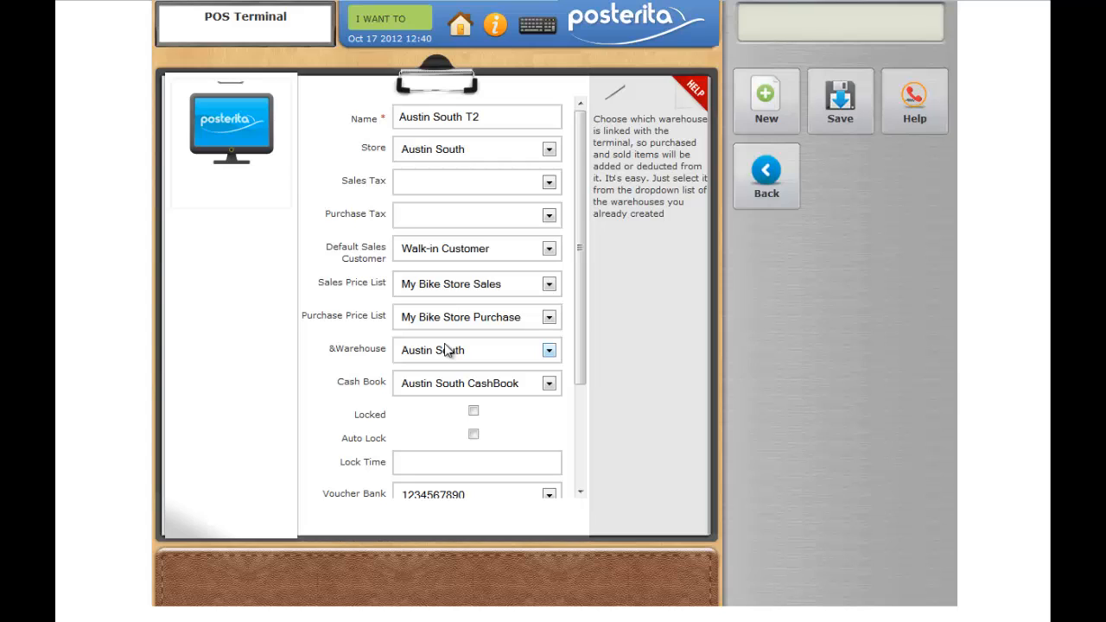
left_click(550, 386)
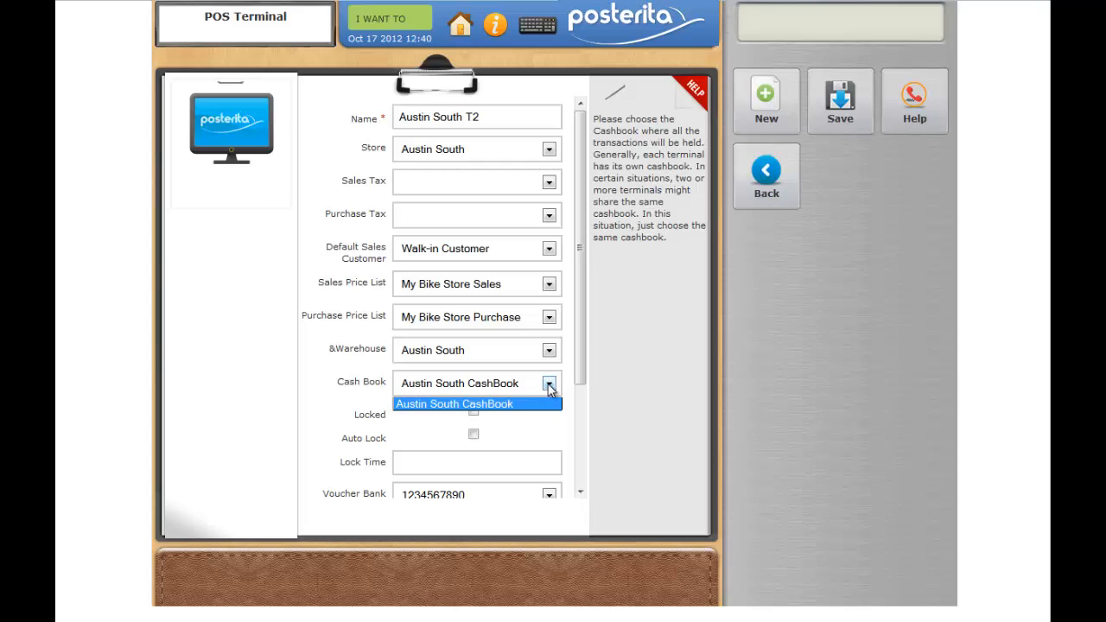
left_click(550, 387)
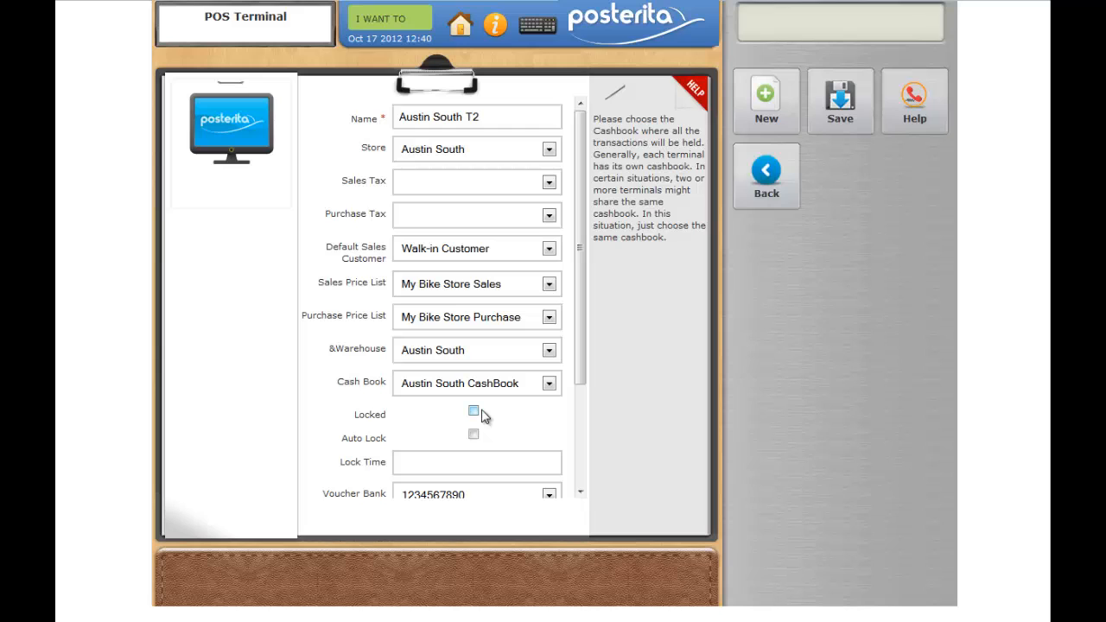
left_click_drag(578, 380, 579, 488)
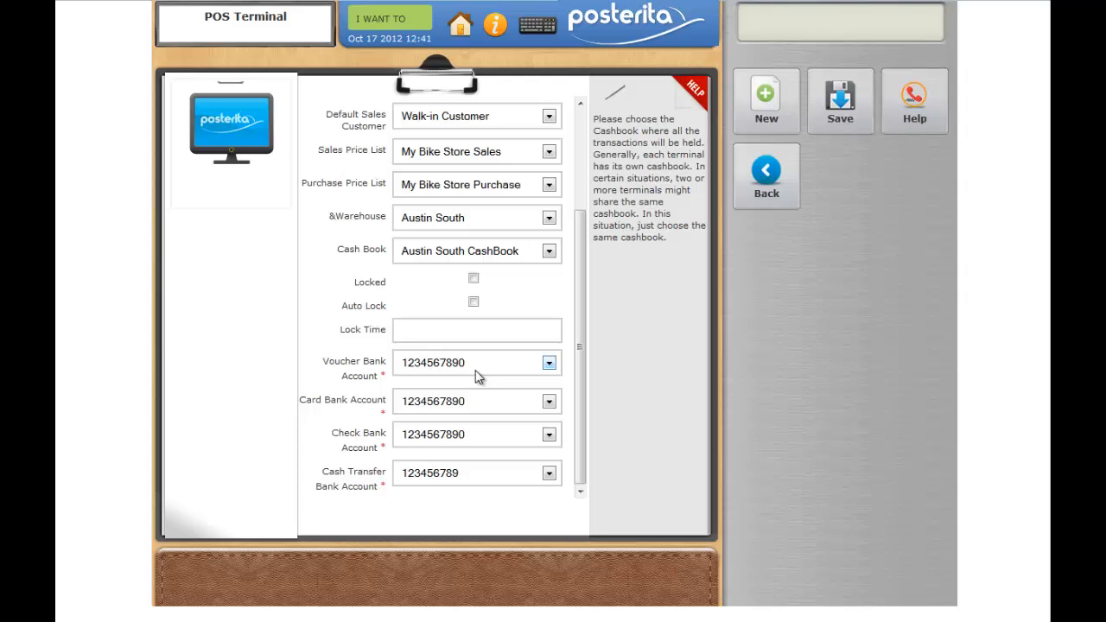
left_click(840, 119)
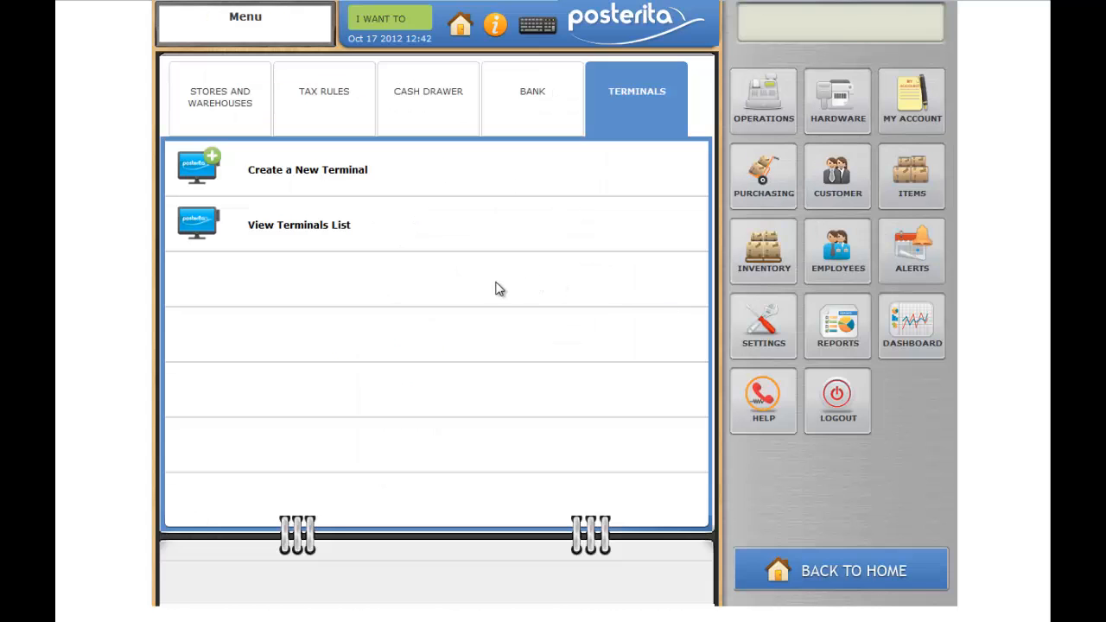
Display the list of POS terminals with the Terminal template to check the entry for Austin South T2.
left_click(314, 237)
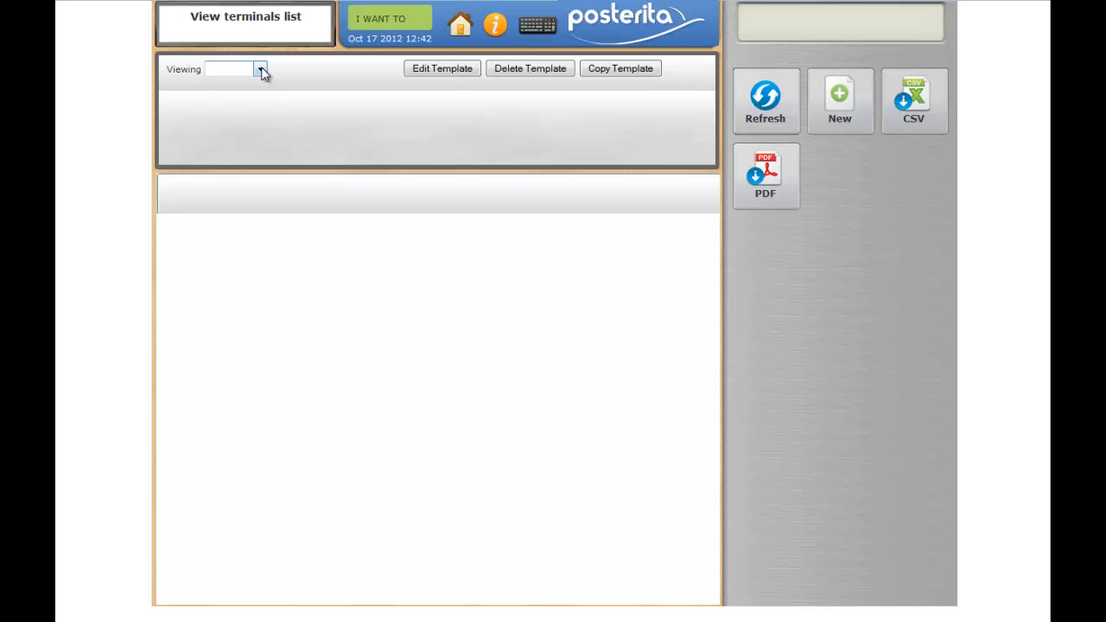
left_click(261, 71)
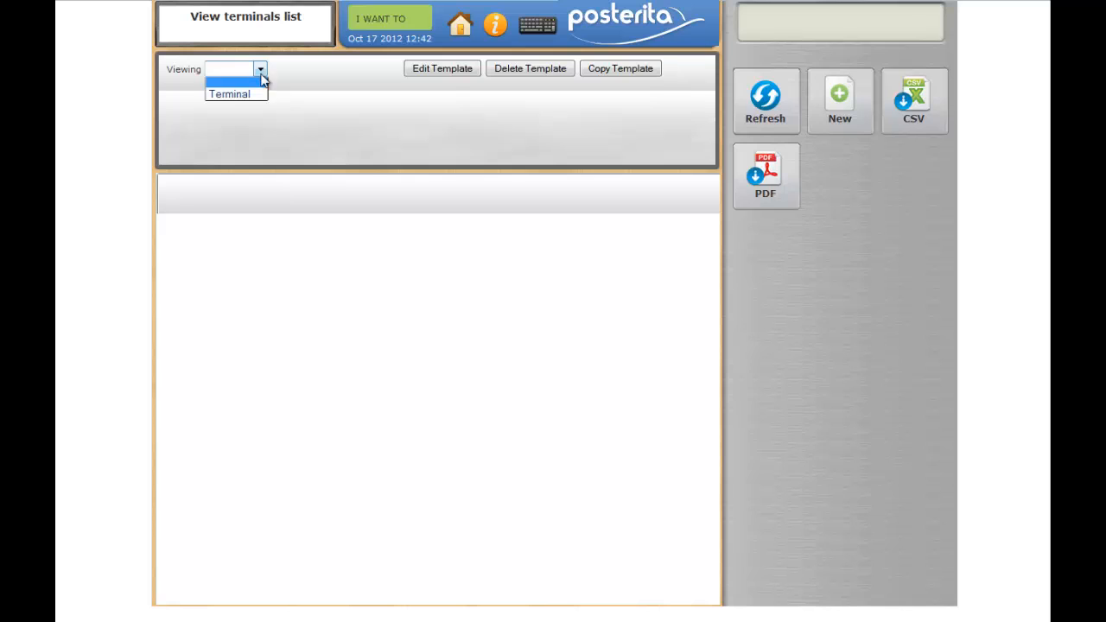
left_click(252, 95)
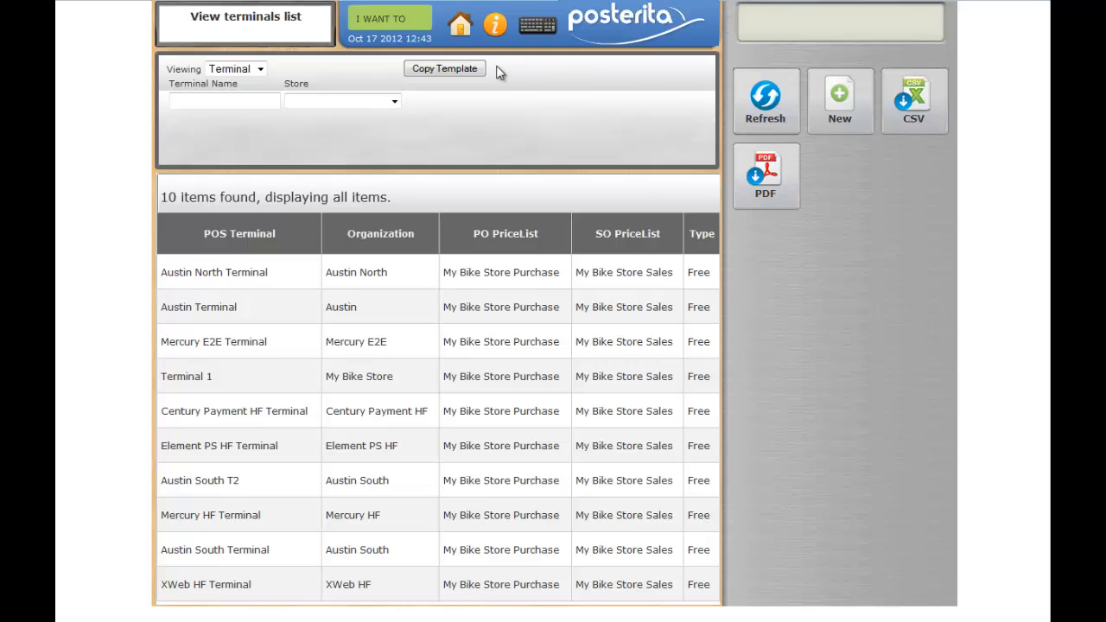
Display the list of system users with the User template.
left_click(458, 31)
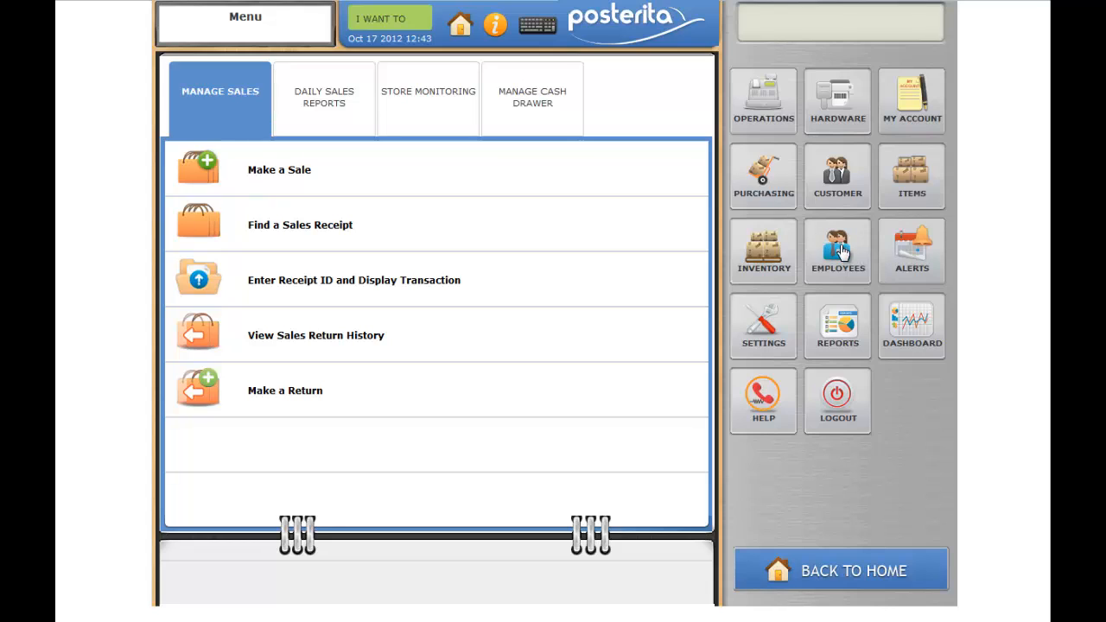
left_click(842, 252)
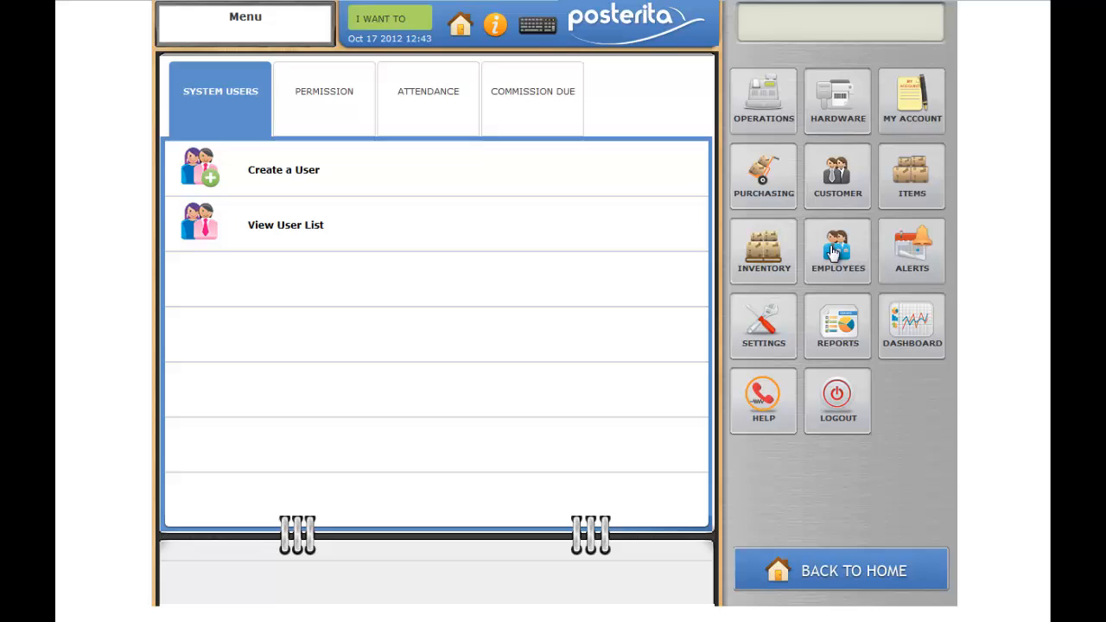
left_click(278, 228)
left_click(242, 69)
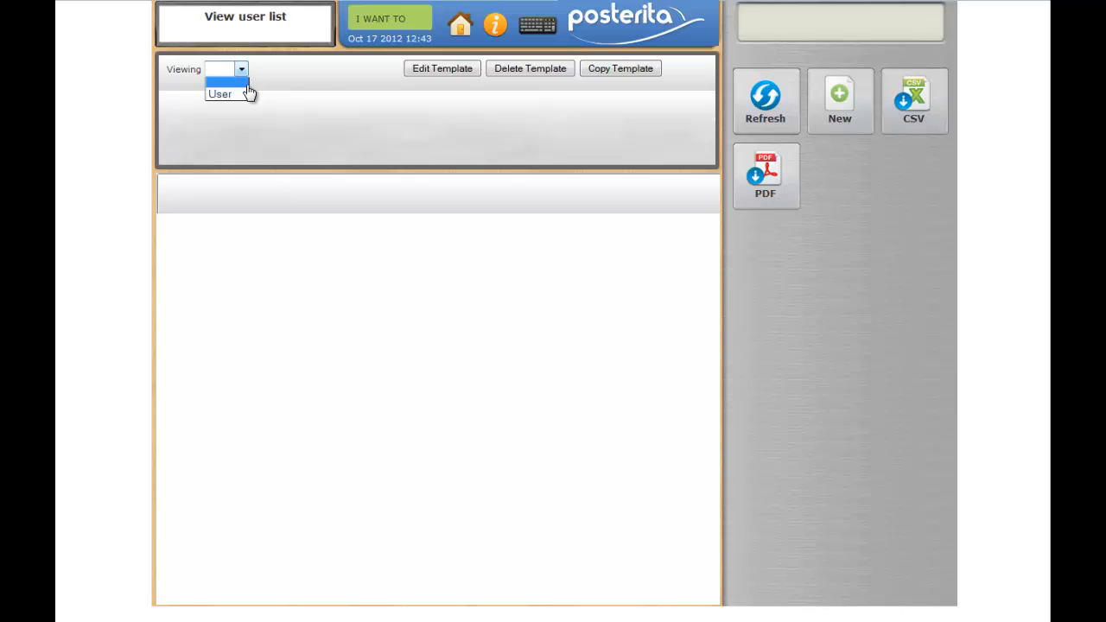
left_click(246, 92)
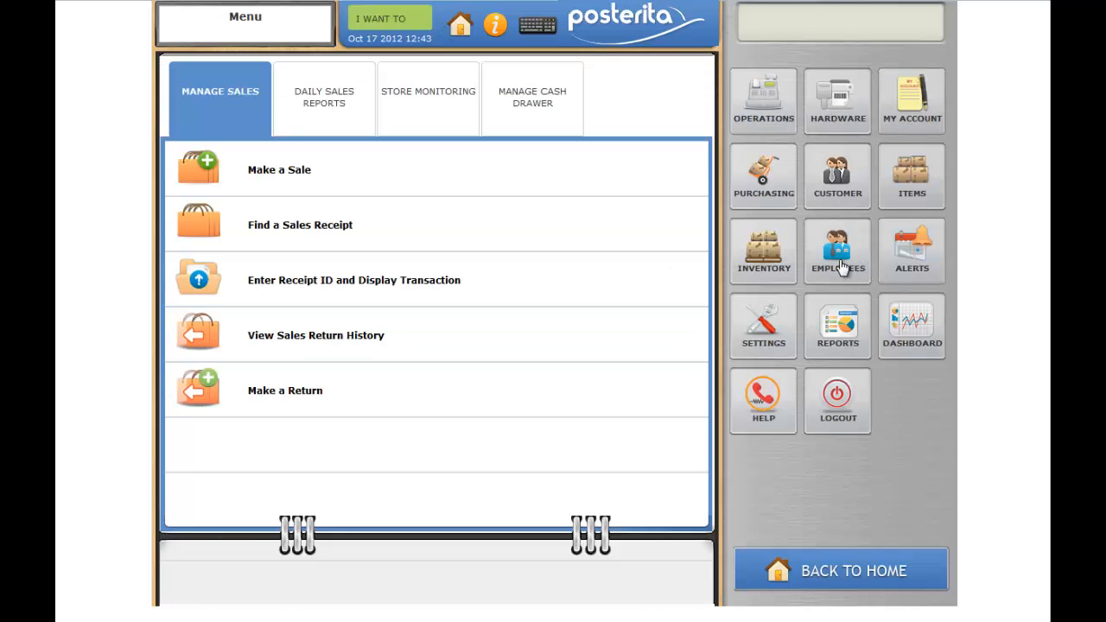
Display the list of employee permission roles with the Role template and open the Administrator role.
left_click(838, 260)
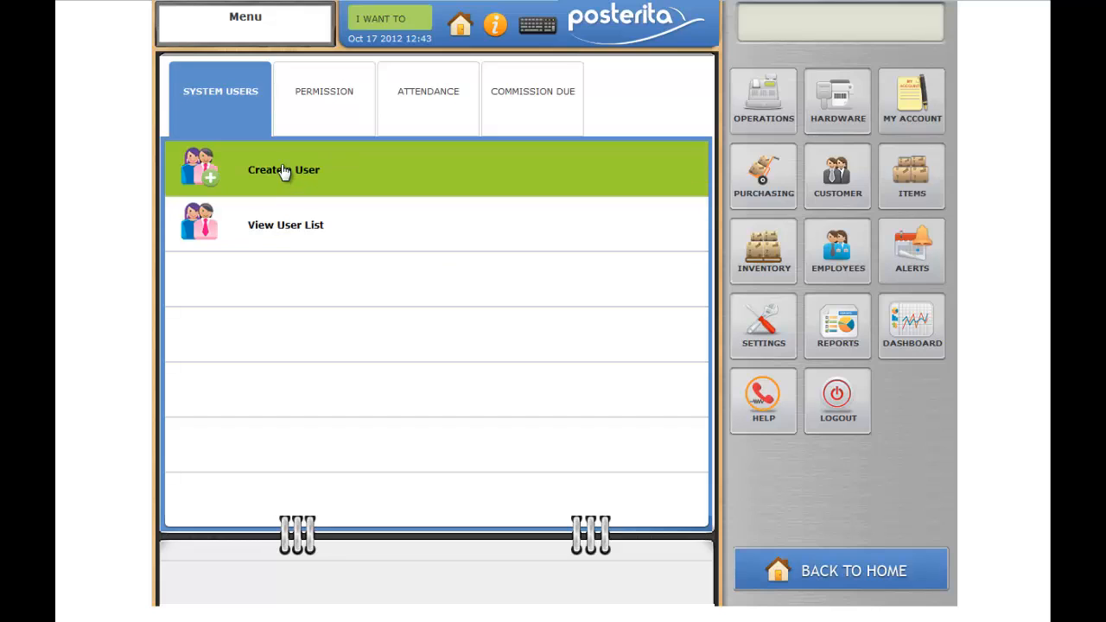
left_click(324, 97)
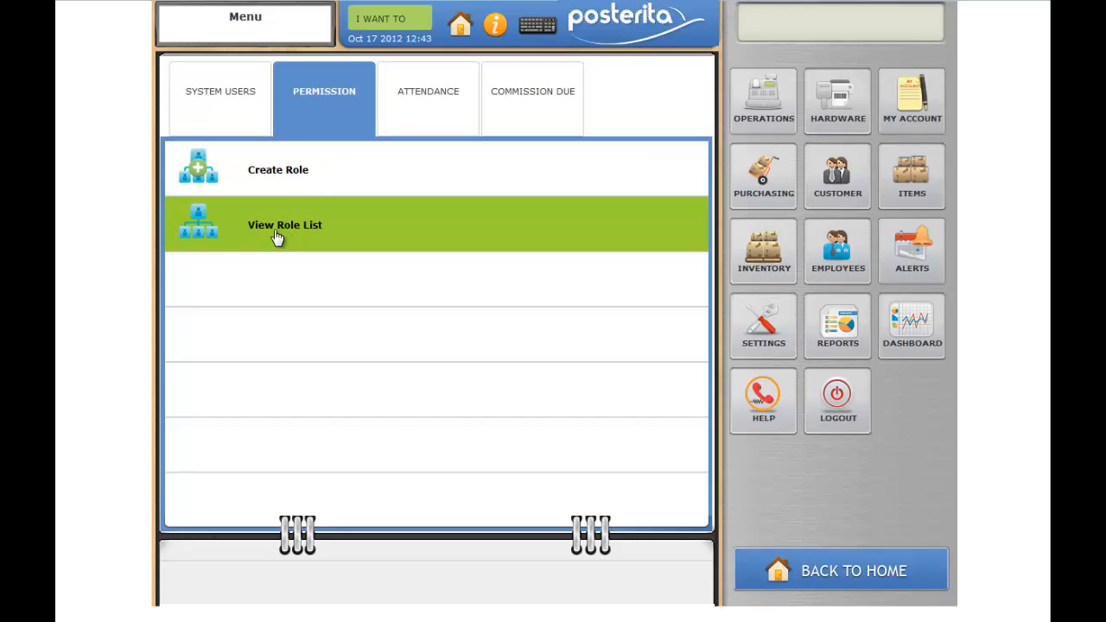
left_click(275, 231)
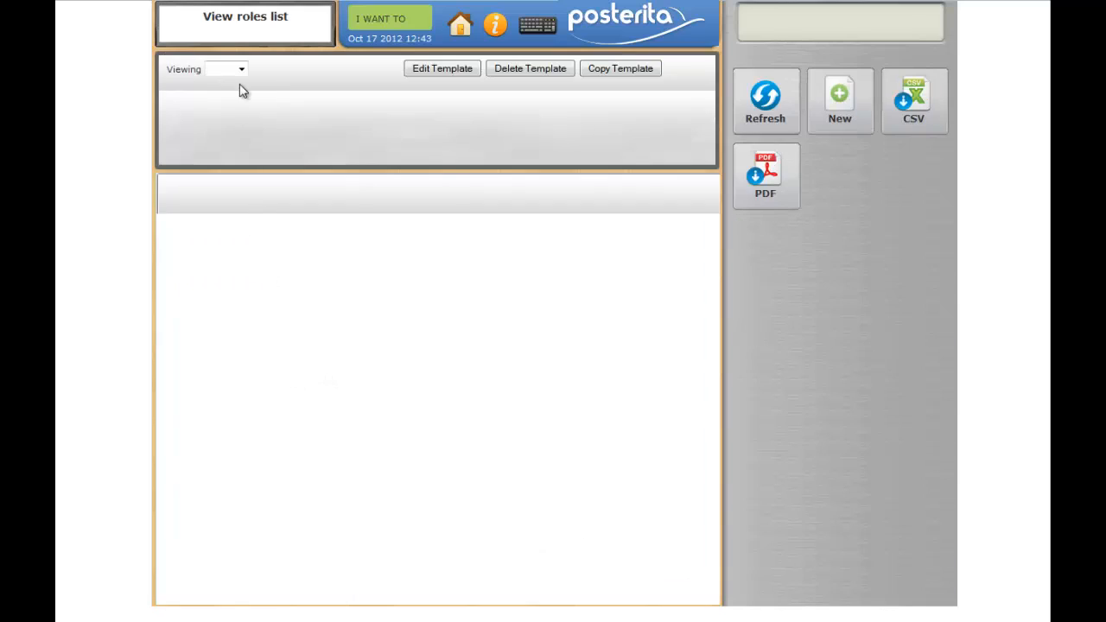
left_click(232, 69)
left_click(229, 93)
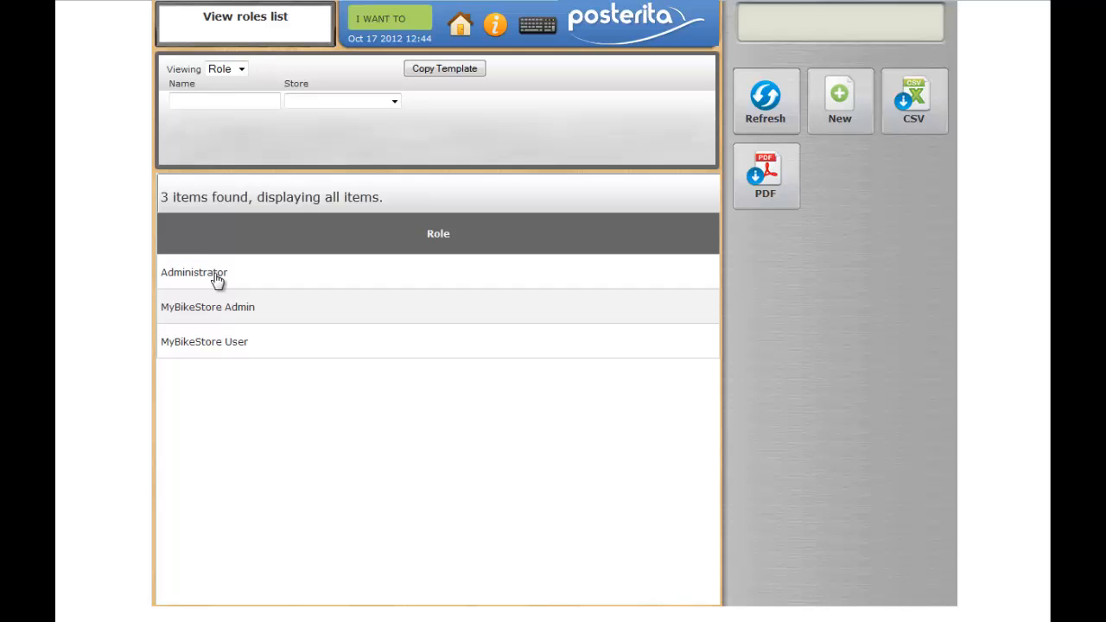
left_click(217, 281)
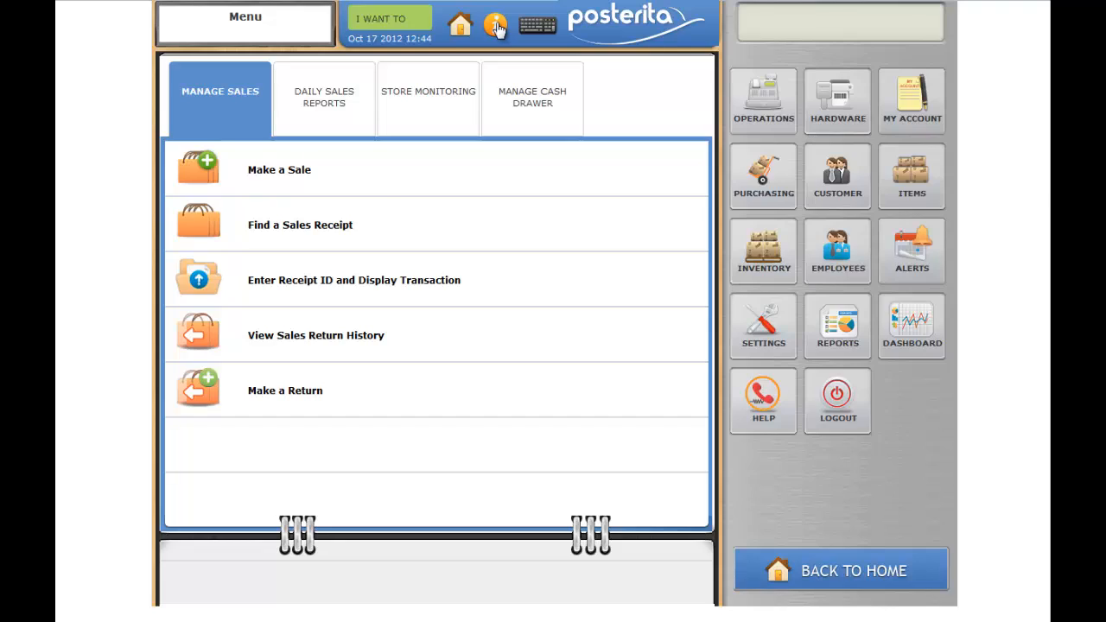
Look for Austin South among the organisations offered for changing the current terminal, trying Austin North, and close without applying.
left_click(496, 27)
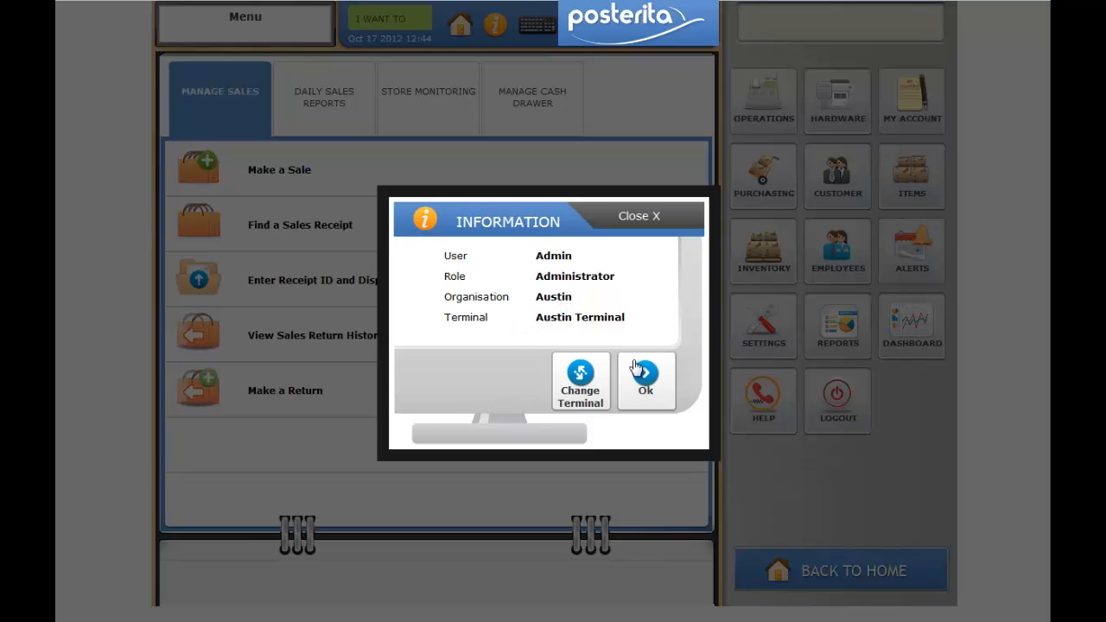
left_click(580, 379)
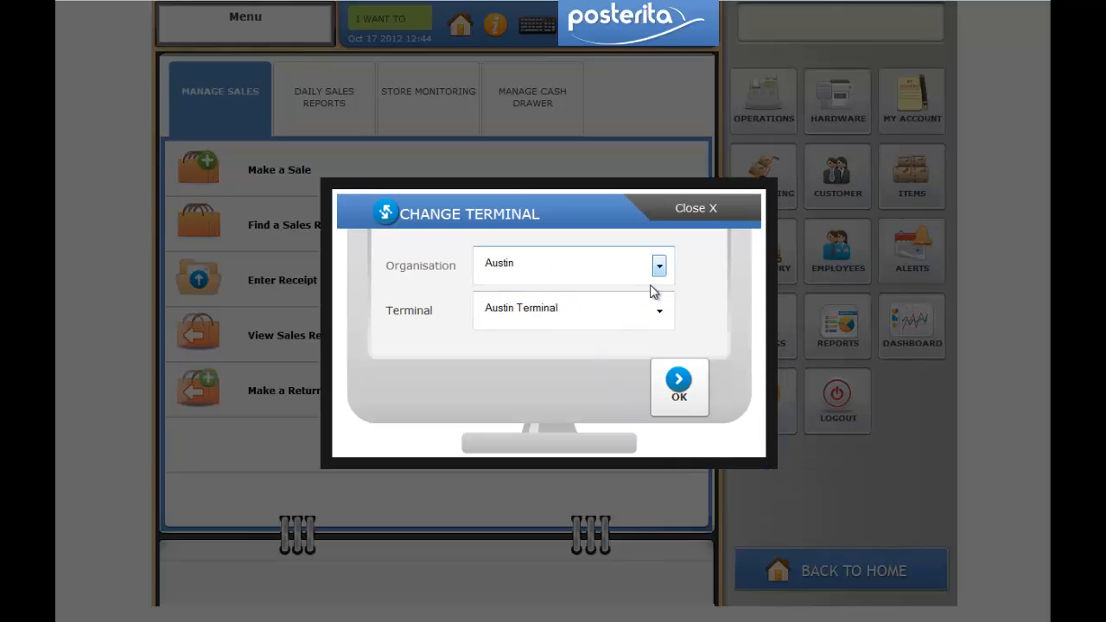
left_click(662, 268)
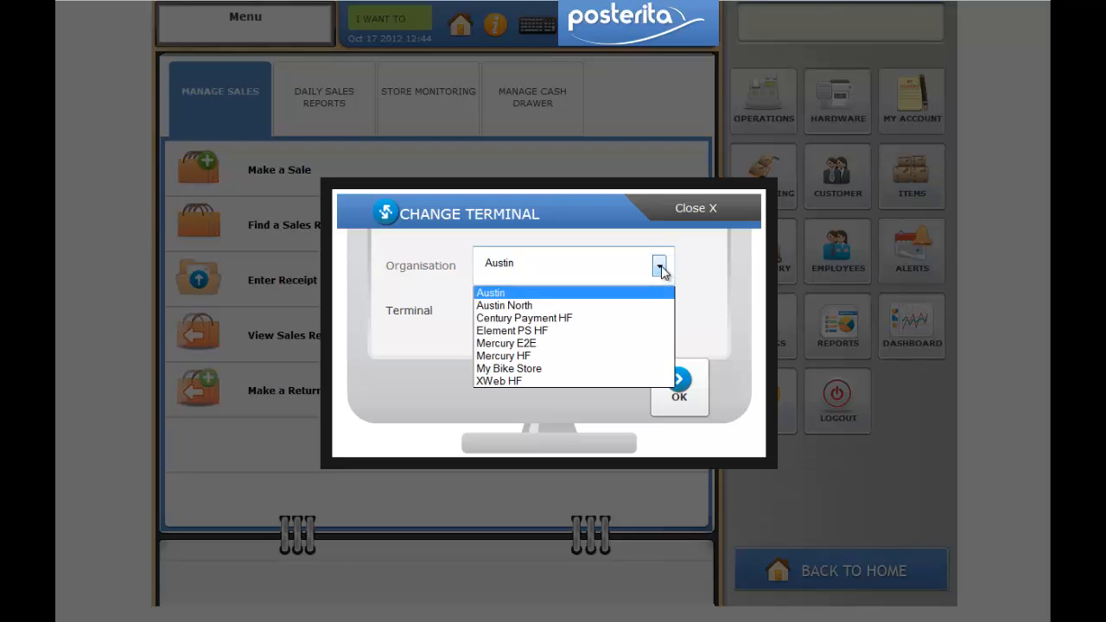
left_click(553, 305)
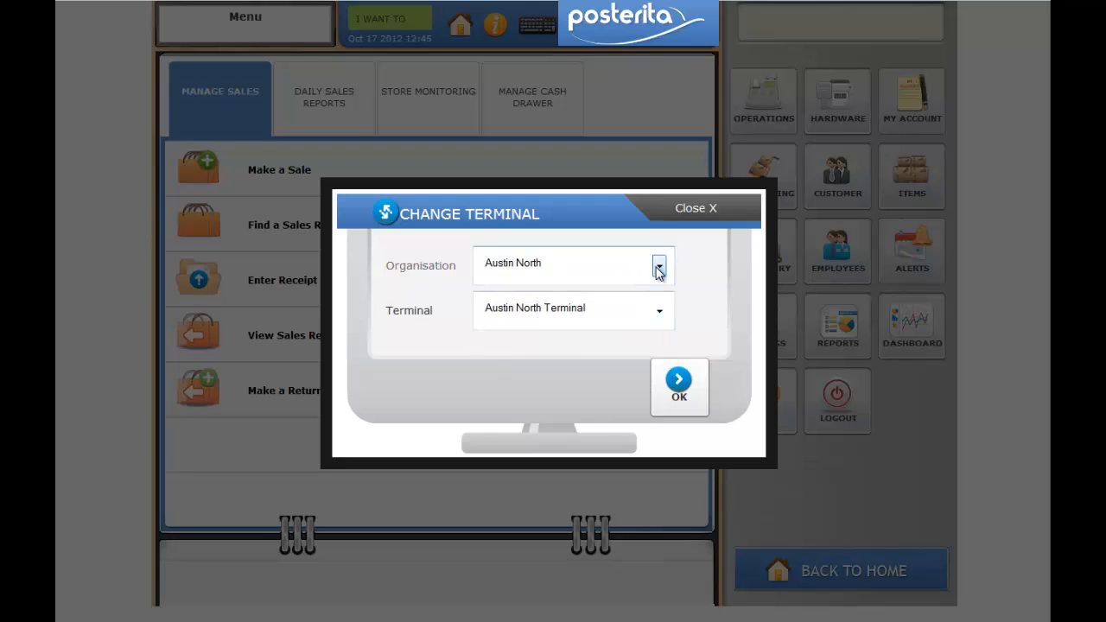
left_click(659, 270)
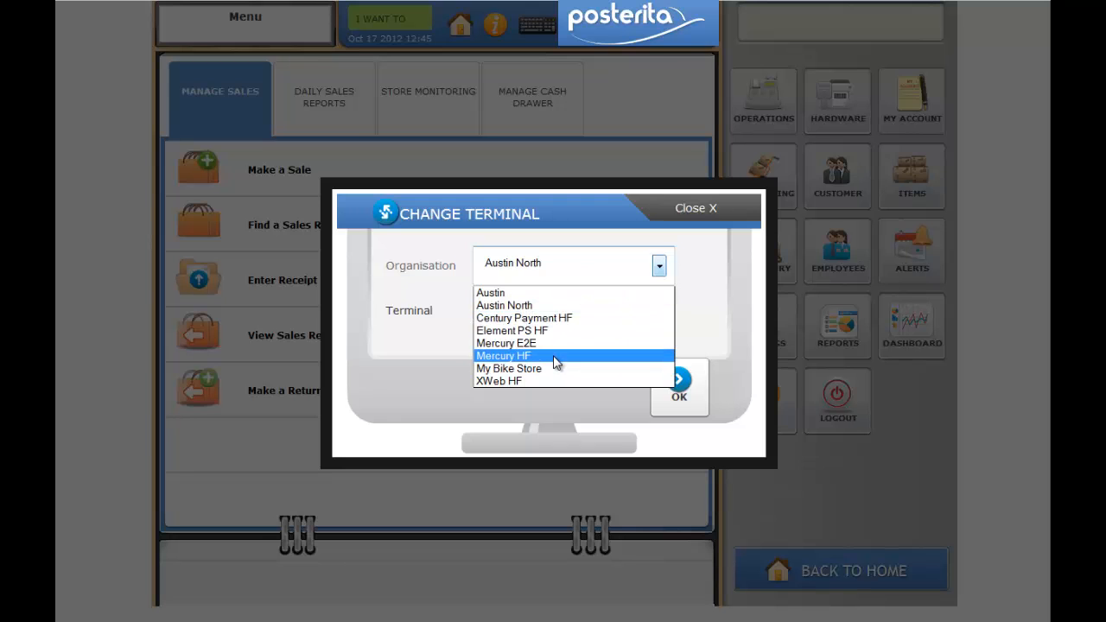
left_click(697, 327)
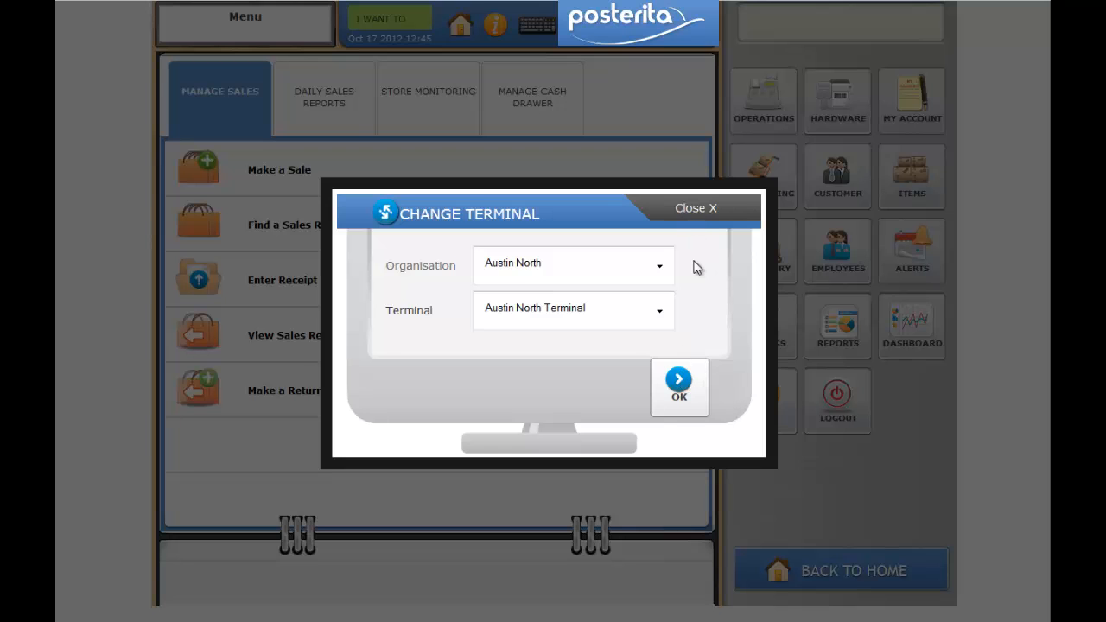
left_click(694, 211)
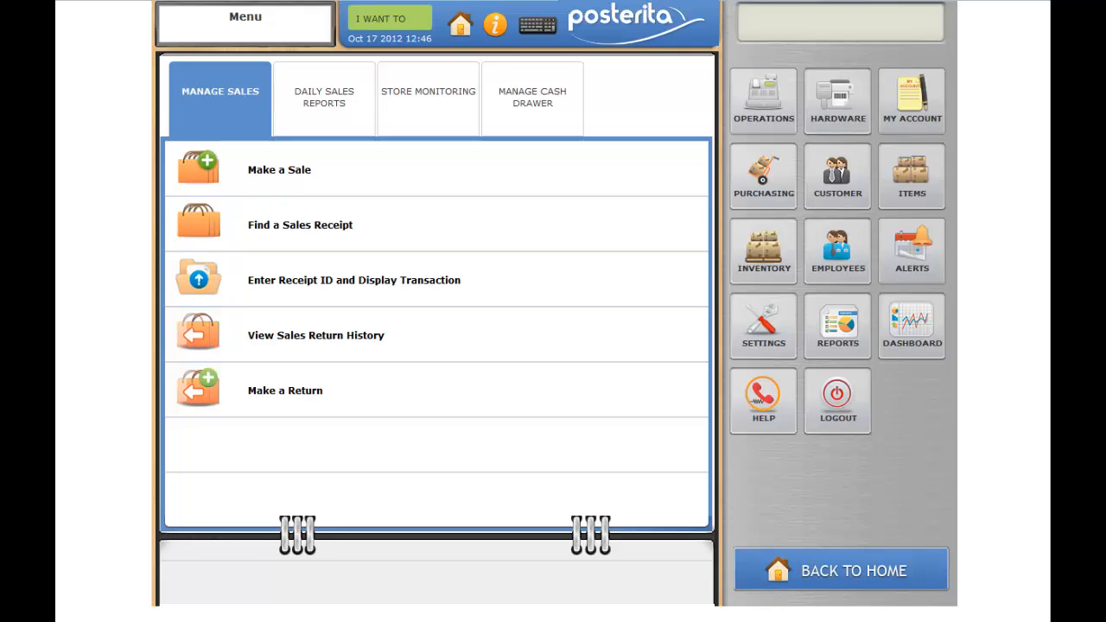
Log out and back in to MyBikeStore as Admin with the account password, accepting the risk to run the Test Applet.
left_click(384, 19)
left_click(396, 370)
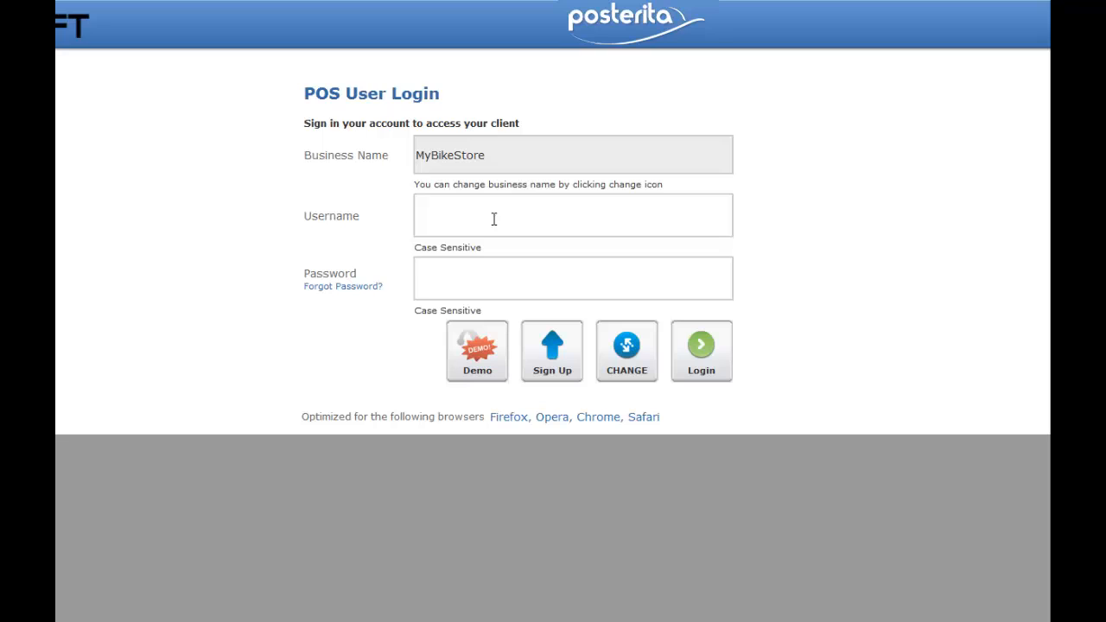
left_click(493, 218)
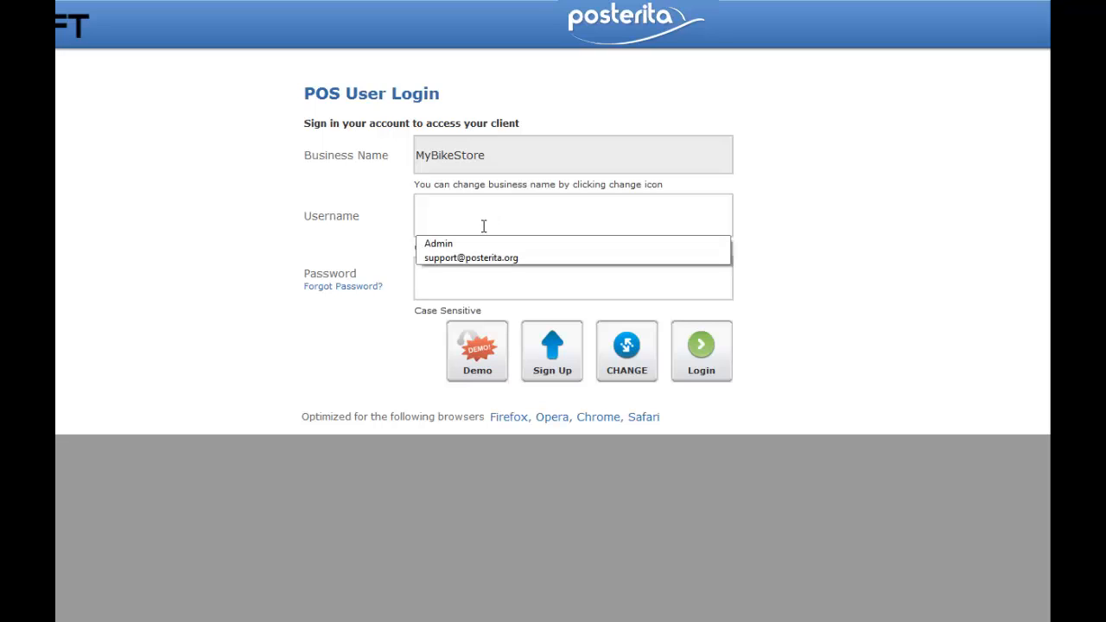
left_click(464, 241)
left_click_drag(400, 271, 388, 267)
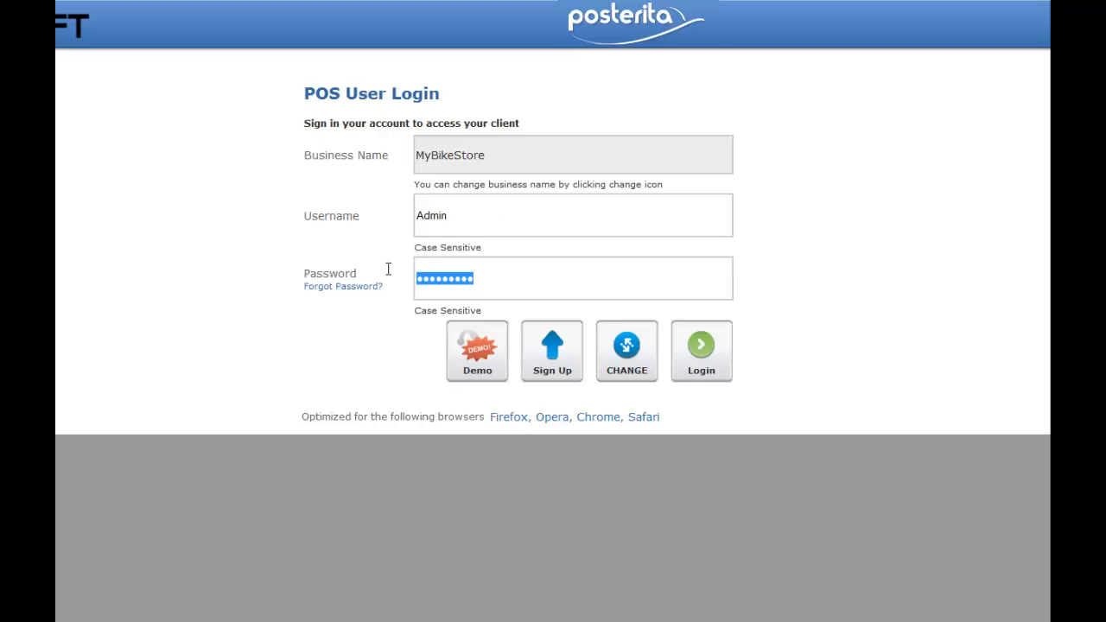
type("•••••••••")
left_click(711, 355)
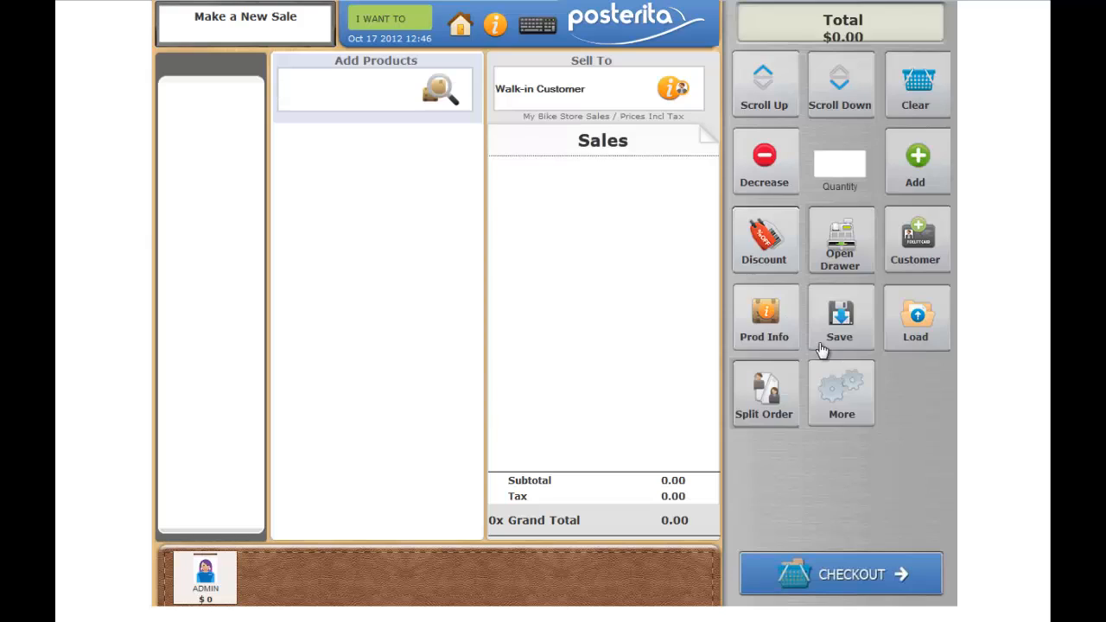
left_click(393, 375)
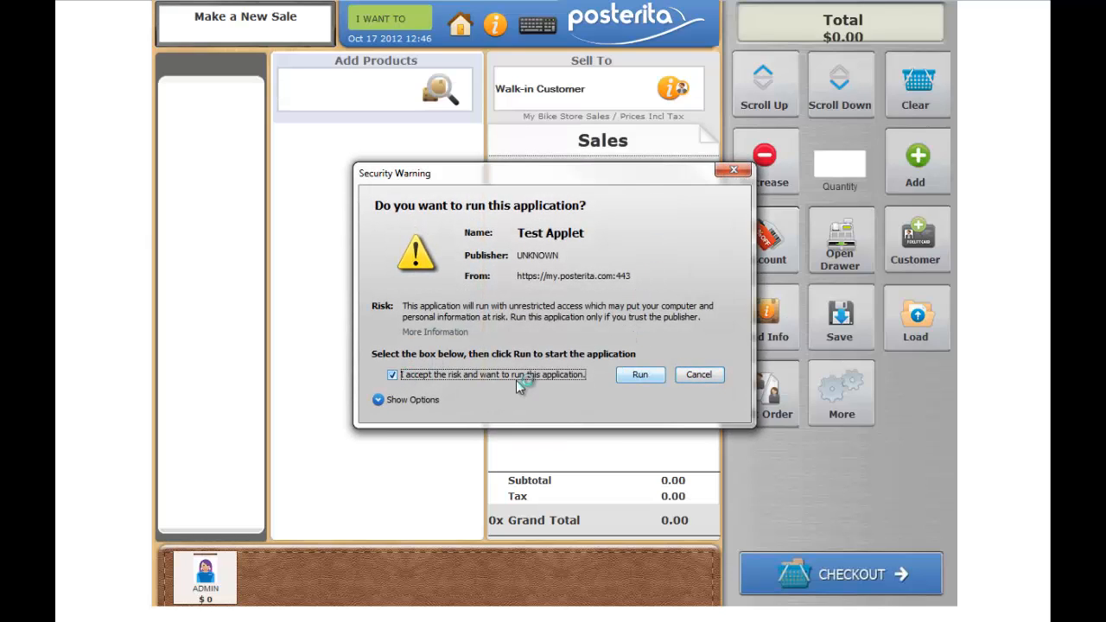
left_click(638, 374)
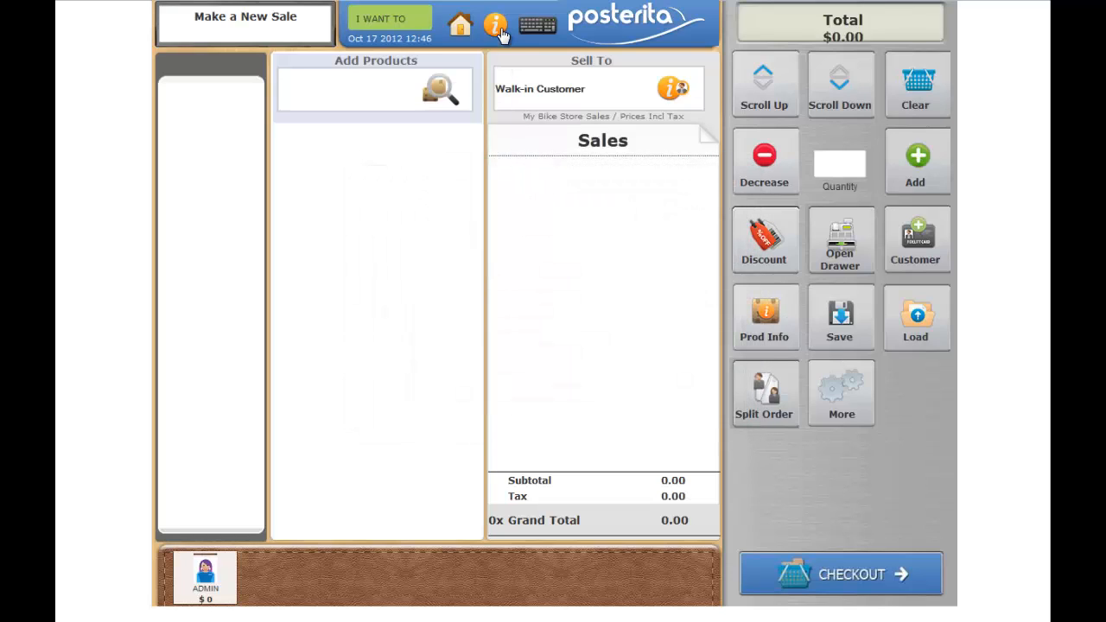
Change the current terminal to Austin South T2 in the Austin South organisation.
left_click(497, 26)
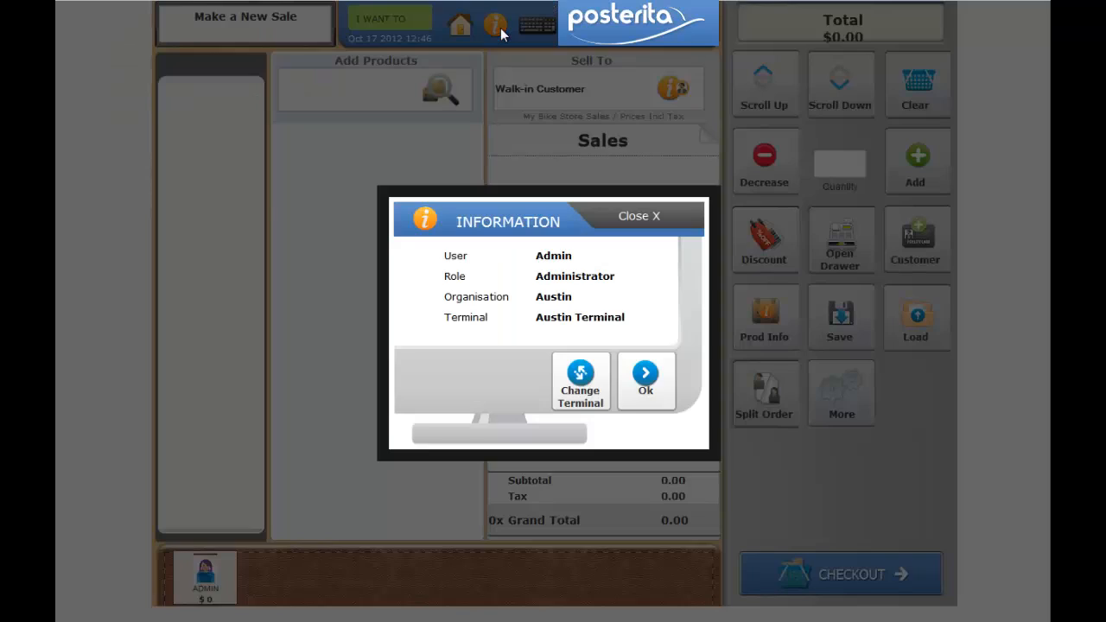
left_click(580, 377)
left_click(658, 270)
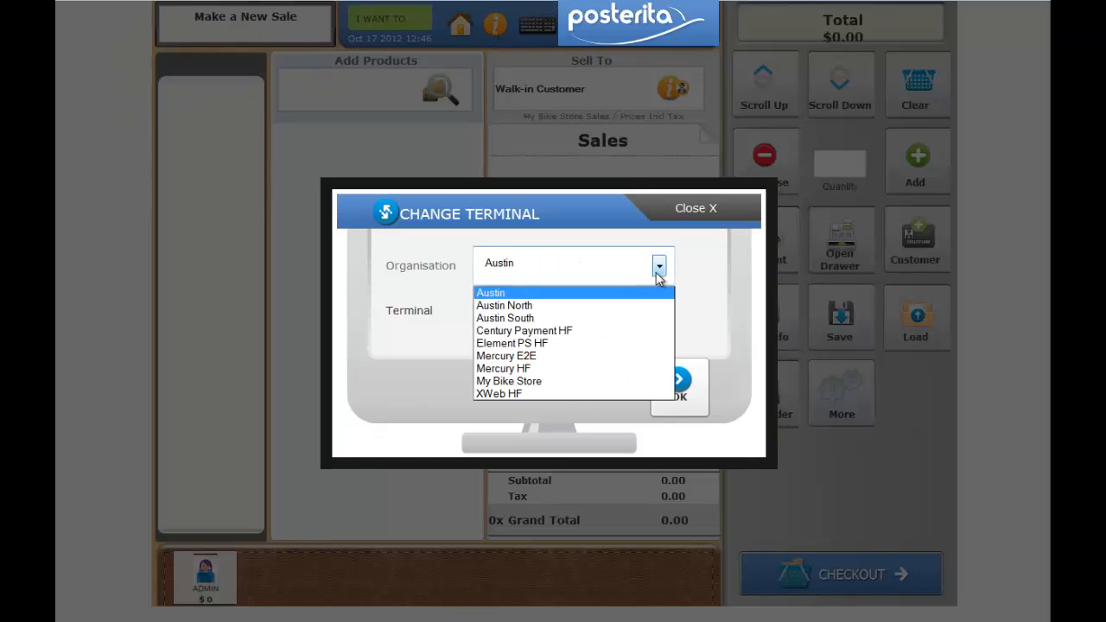
left_click(527, 320)
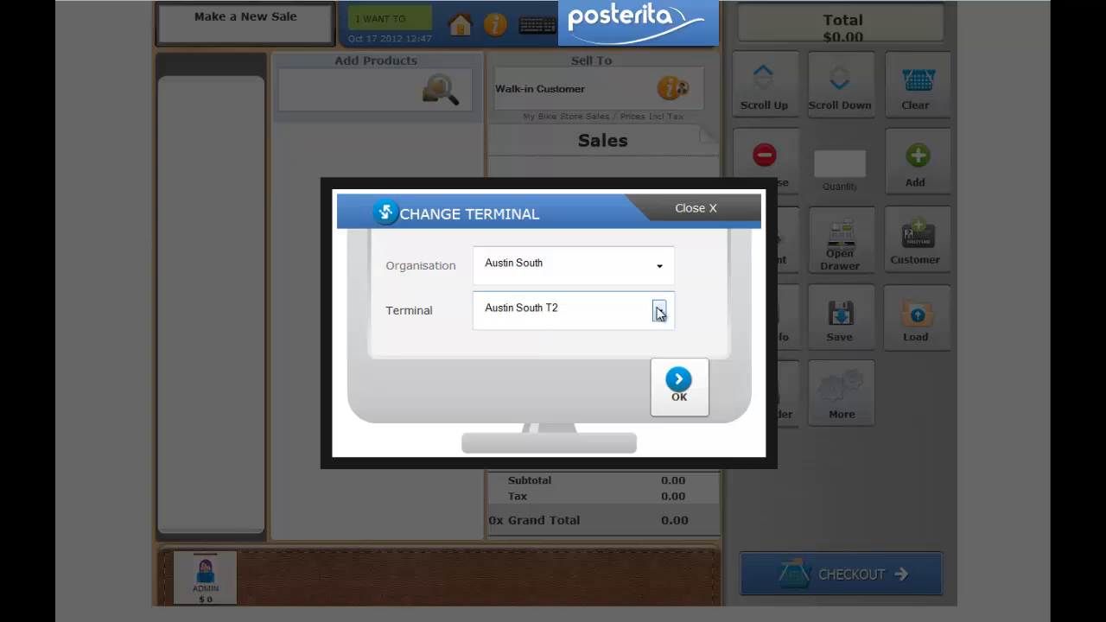
left_click(659, 313)
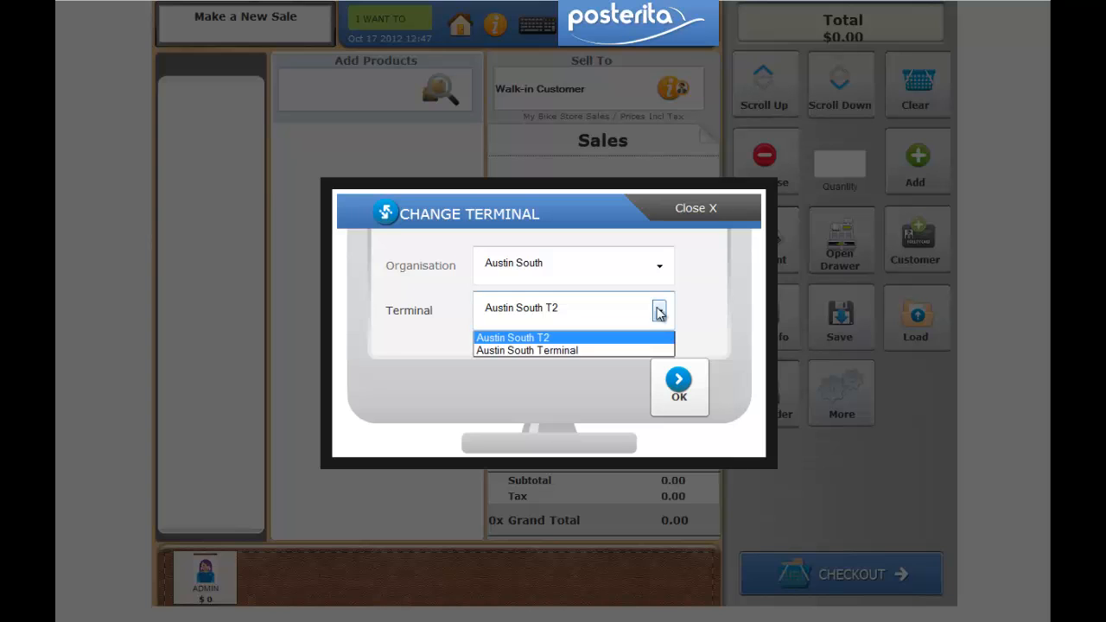
left_click(506, 340)
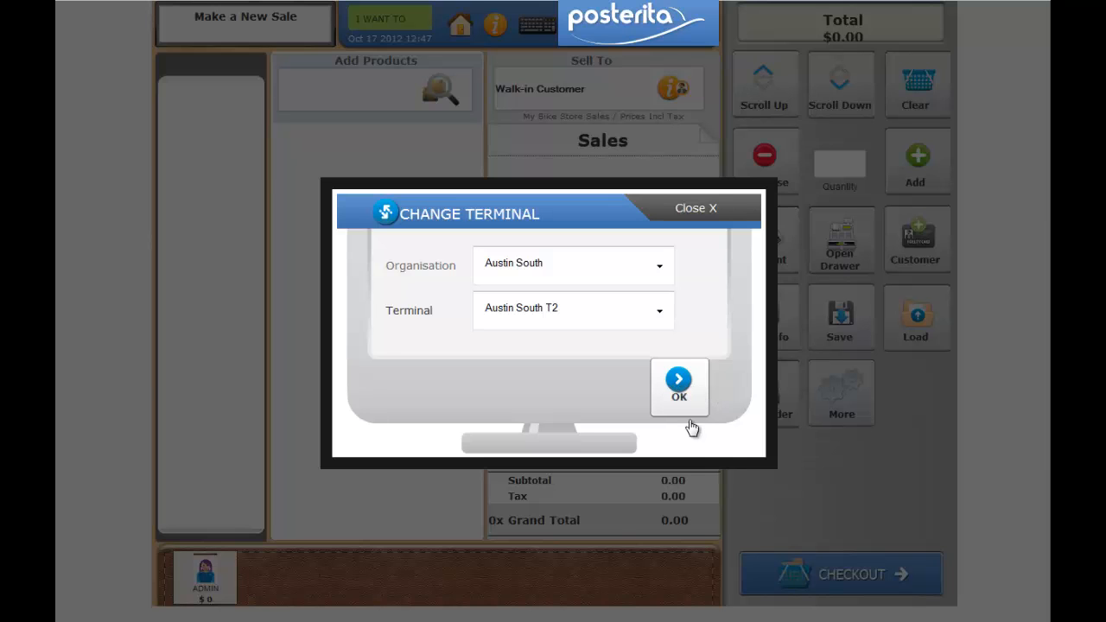
left_click(679, 384)
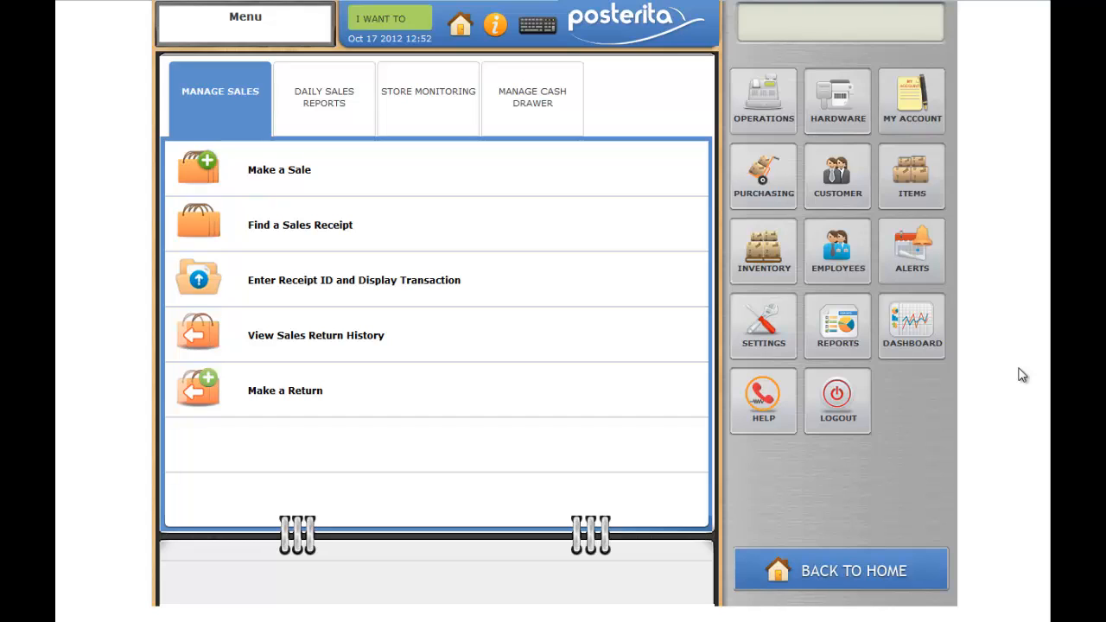
Display the Terminal Sales Report using the Terminal Sales Report template.
left_click(841, 335)
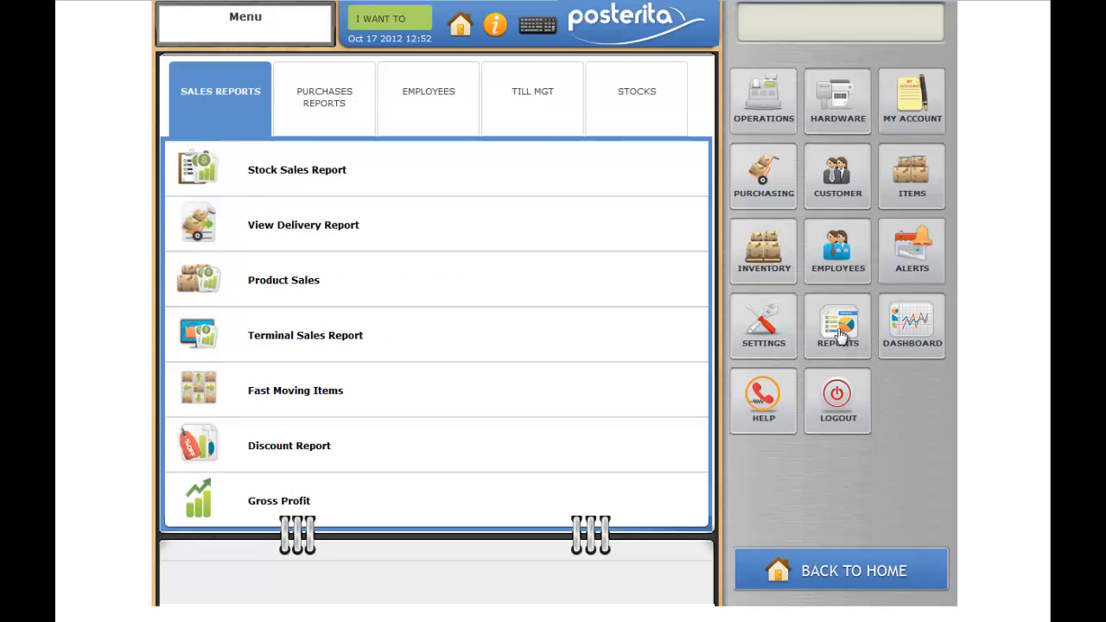
left_click(251, 335)
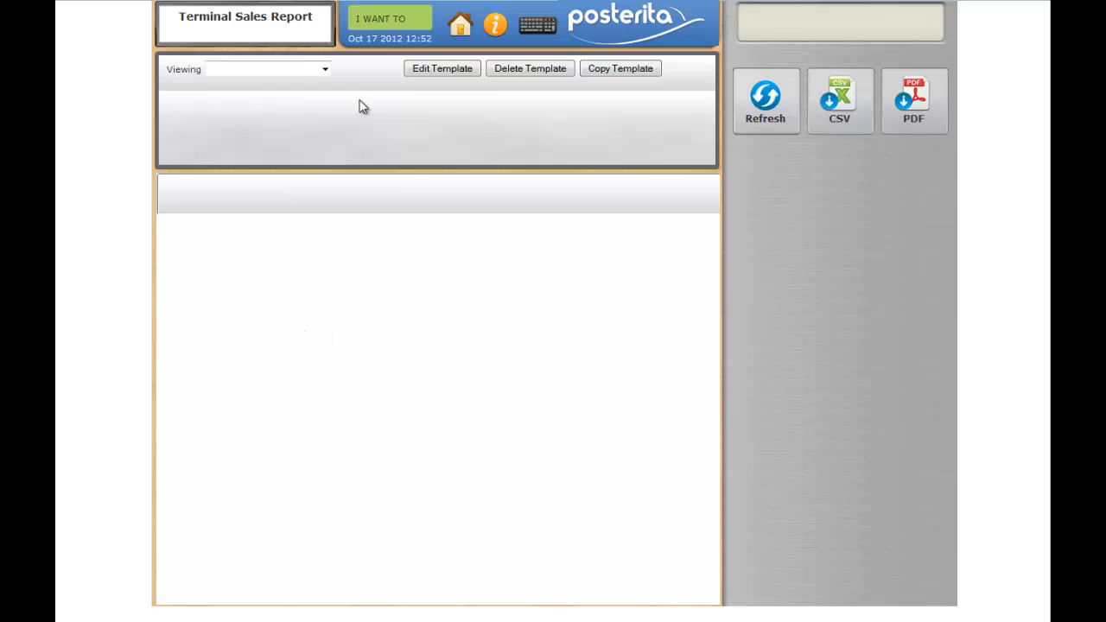
left_click(324, 68)
left_click(309, 90)
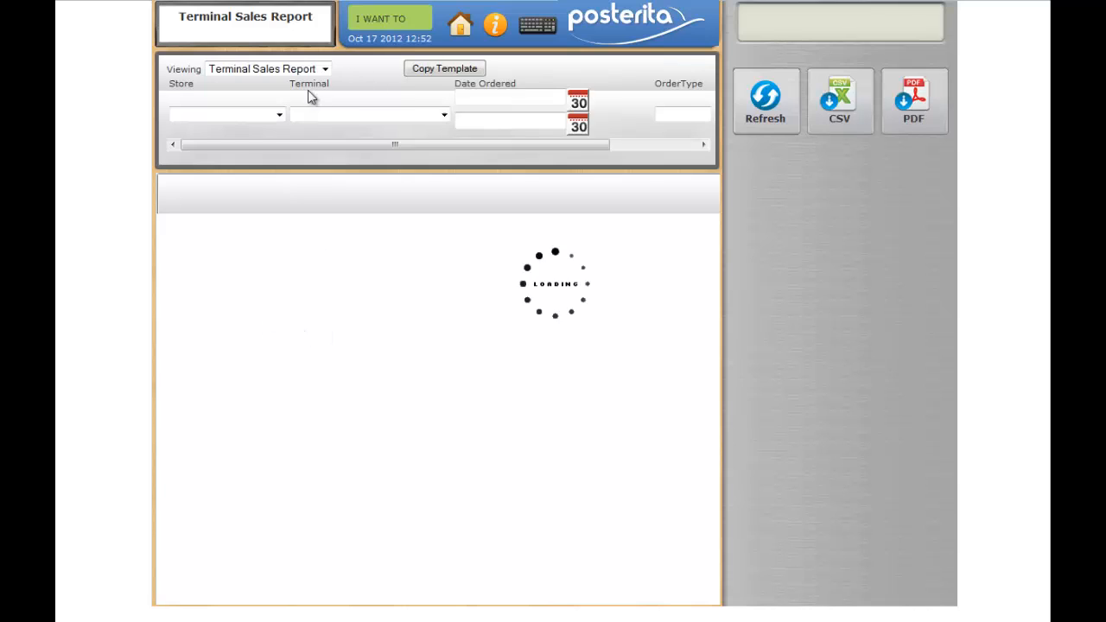
Filter the terminal sales report by the Austin South store and the Austin South T2 terminal.
left_click(279, 114)
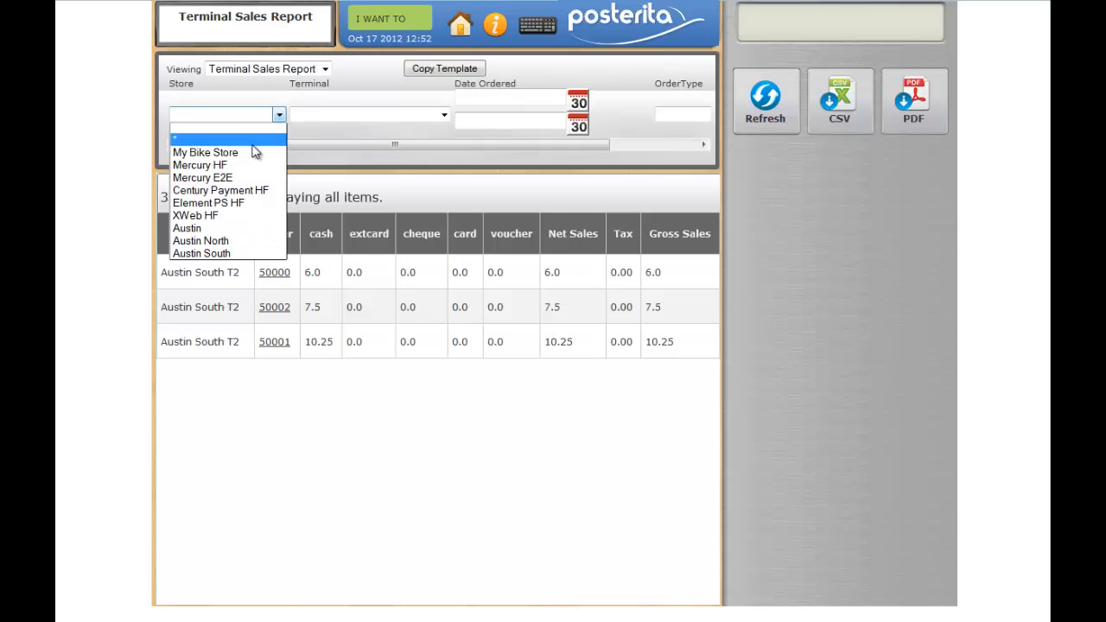
left_click(226, 253)
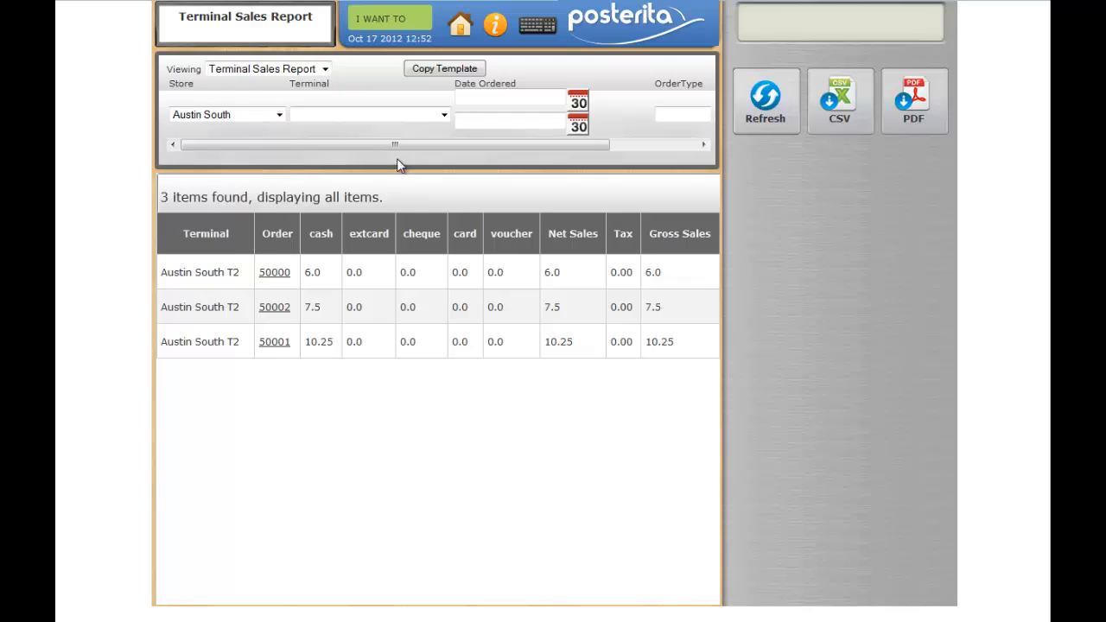
left_click(444, 115)
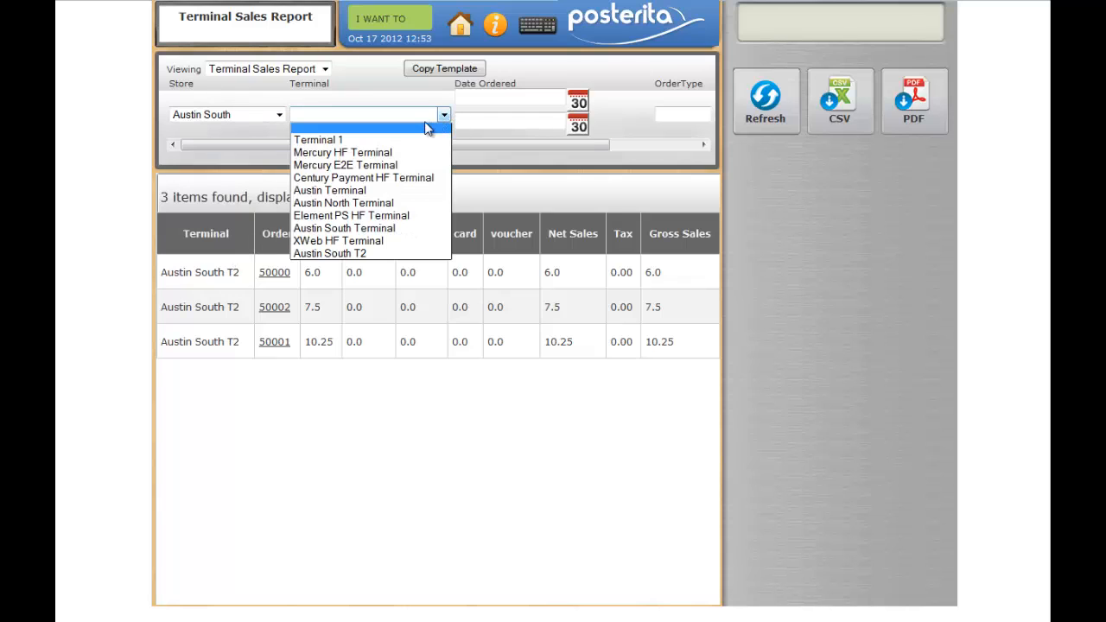
left_click(354, 256)
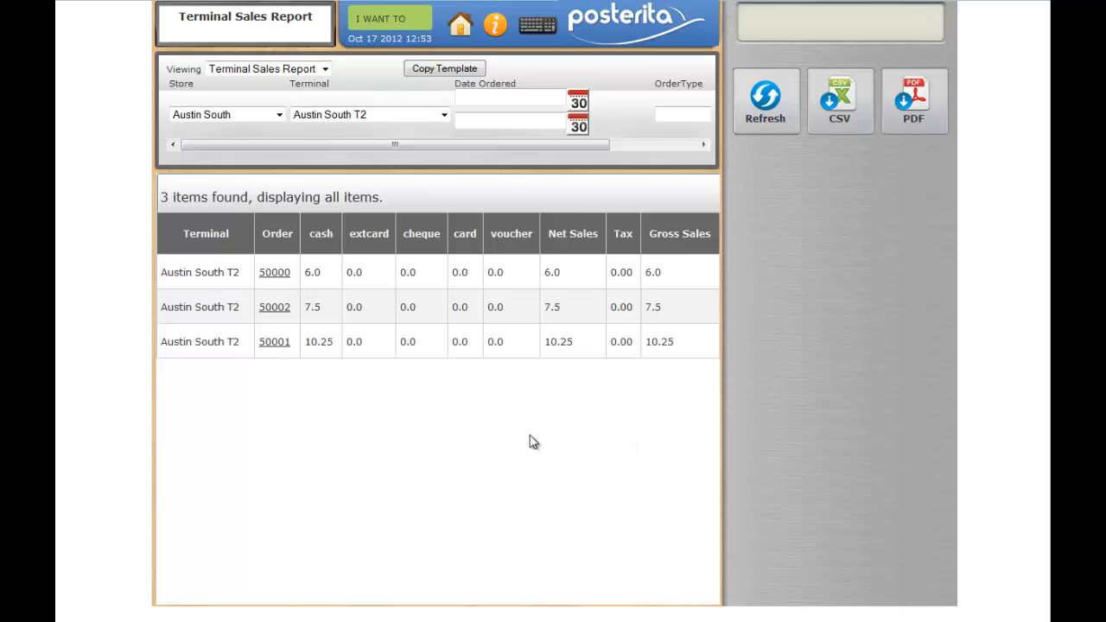